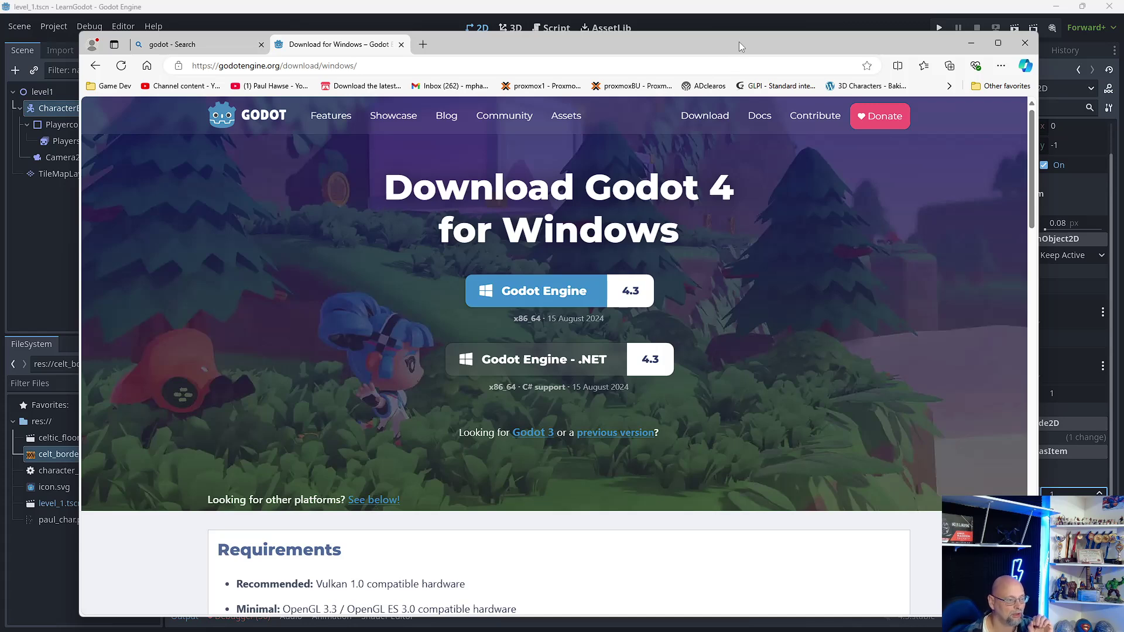
Close the browser window with the Godot download page and look over the Godot editor's project and scene commands.
{"action": "left_click", "coordinate": [1021, 42]}
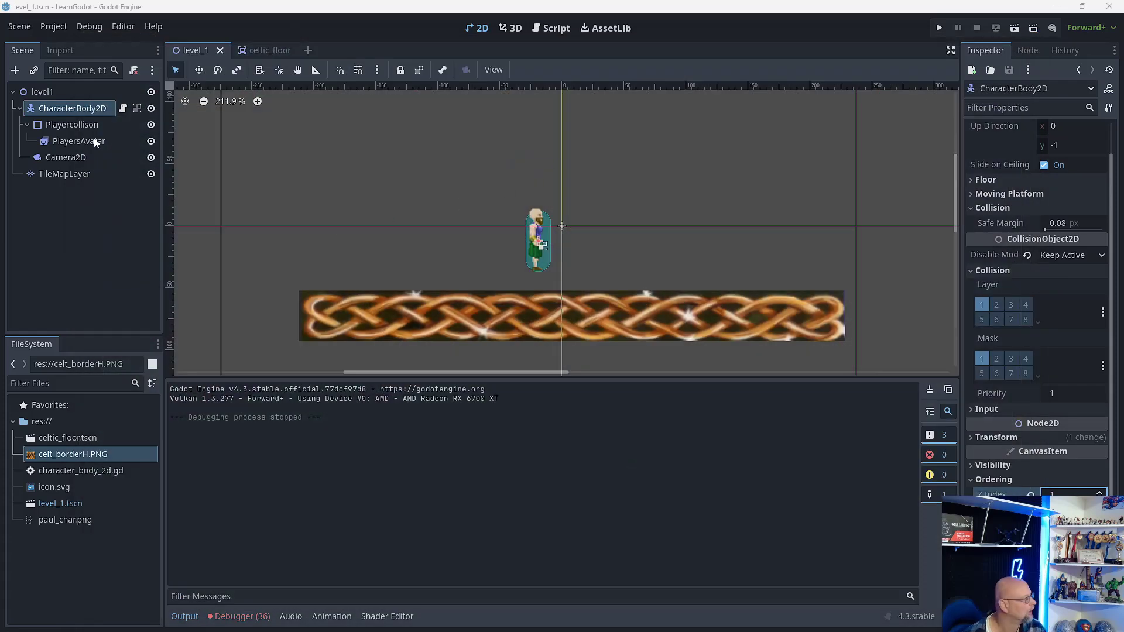
{"action": "left_click", "coordinate": [57, 26]}
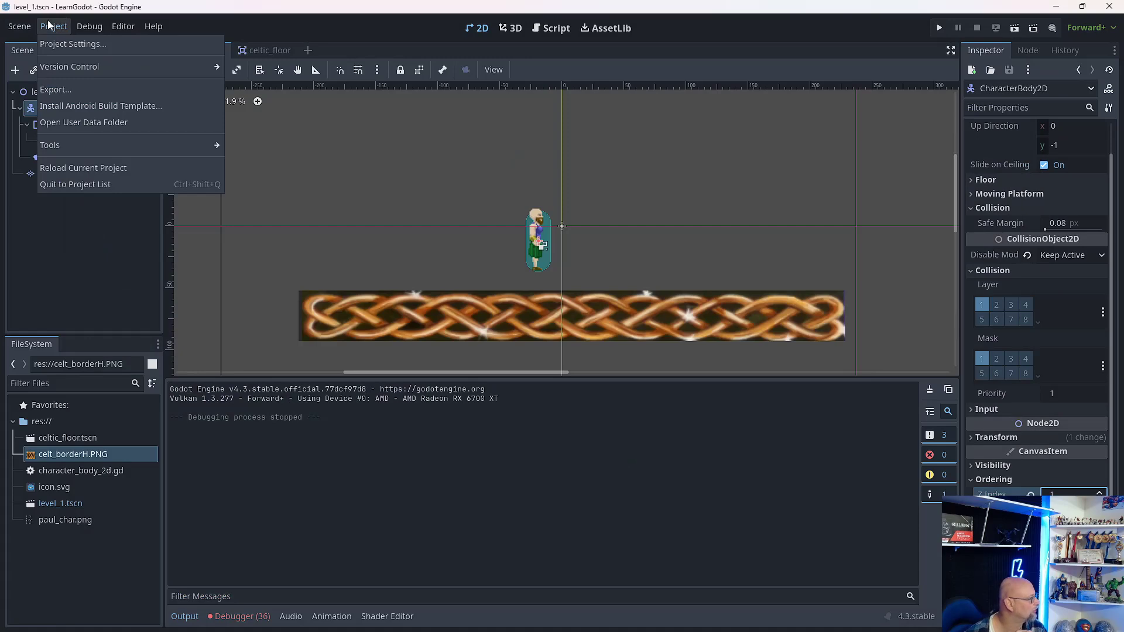
{"action": "mouse_move", "coordinate": [19, 28]}
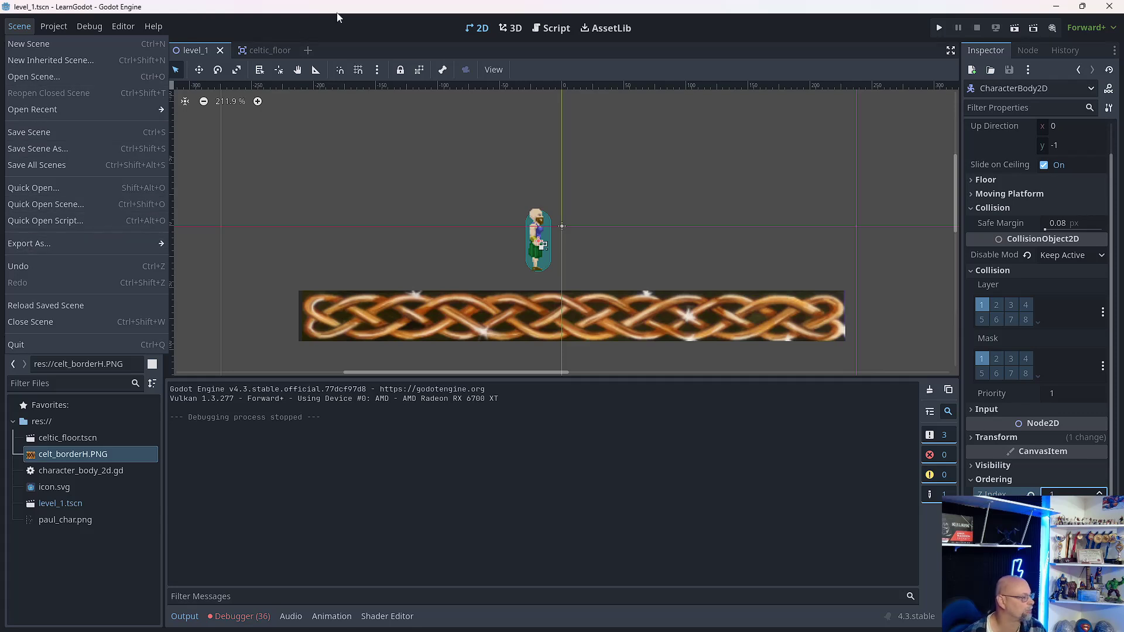
{"action": "left_click", "coordinate": [370, 21]}
Show the 3D workspace and enlarge its viewport by shrinking the output area.
{"action": "left_click", "coordinate": [509, 29]}
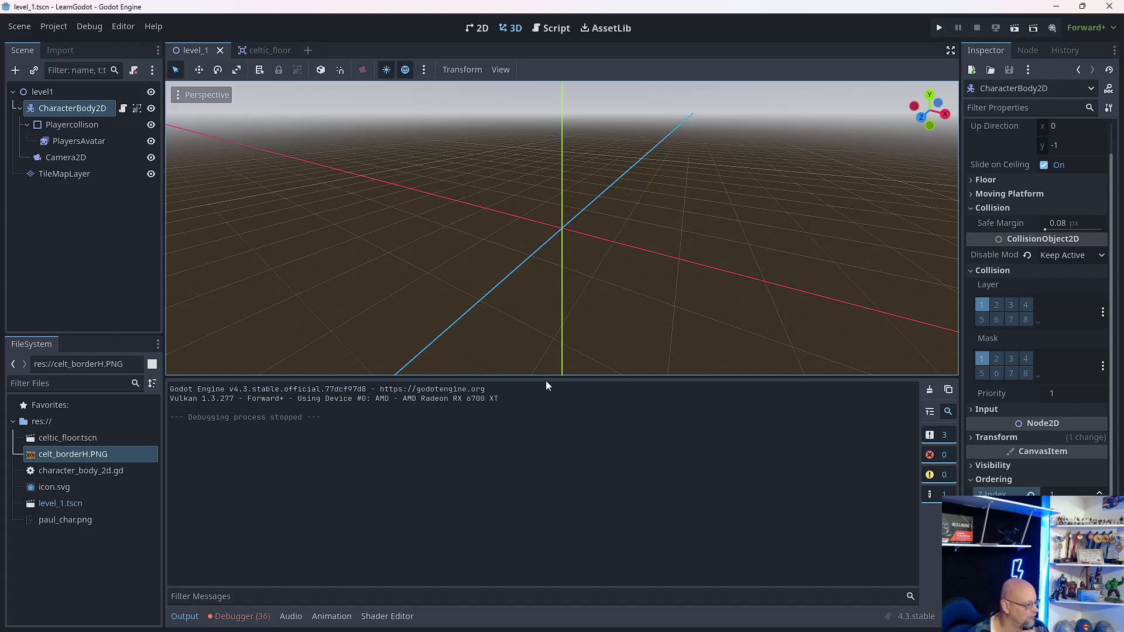
{"action": "left_click_drag", "start_coordinate": [548, 377], "coordinate": [538, 495]}
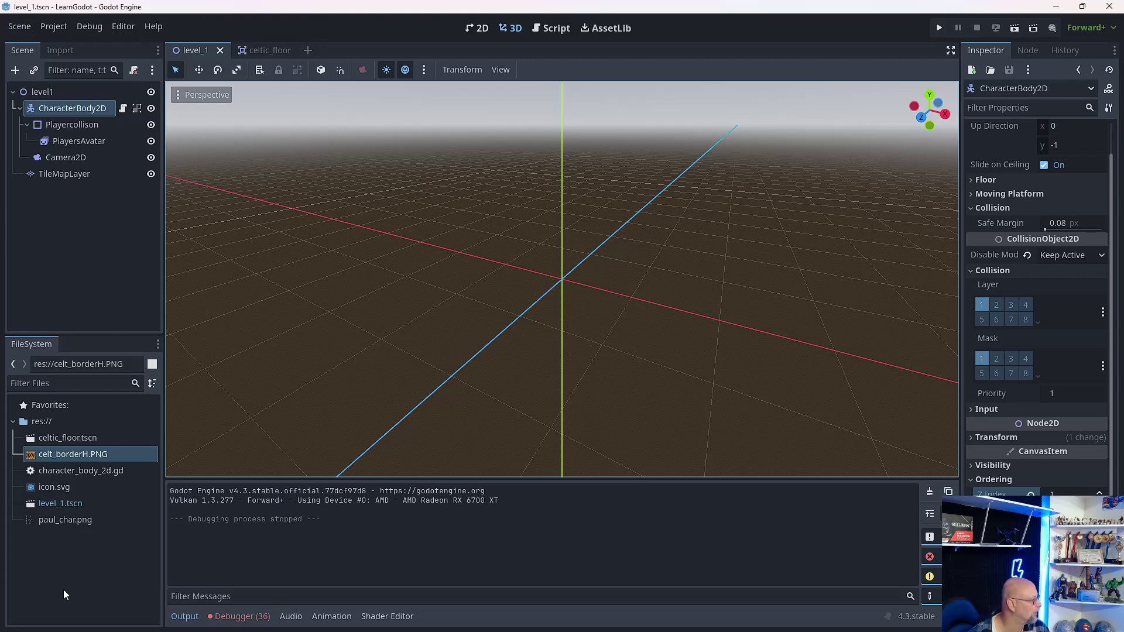
{"action": "mouse_move", "coordinate": [47, 622]}
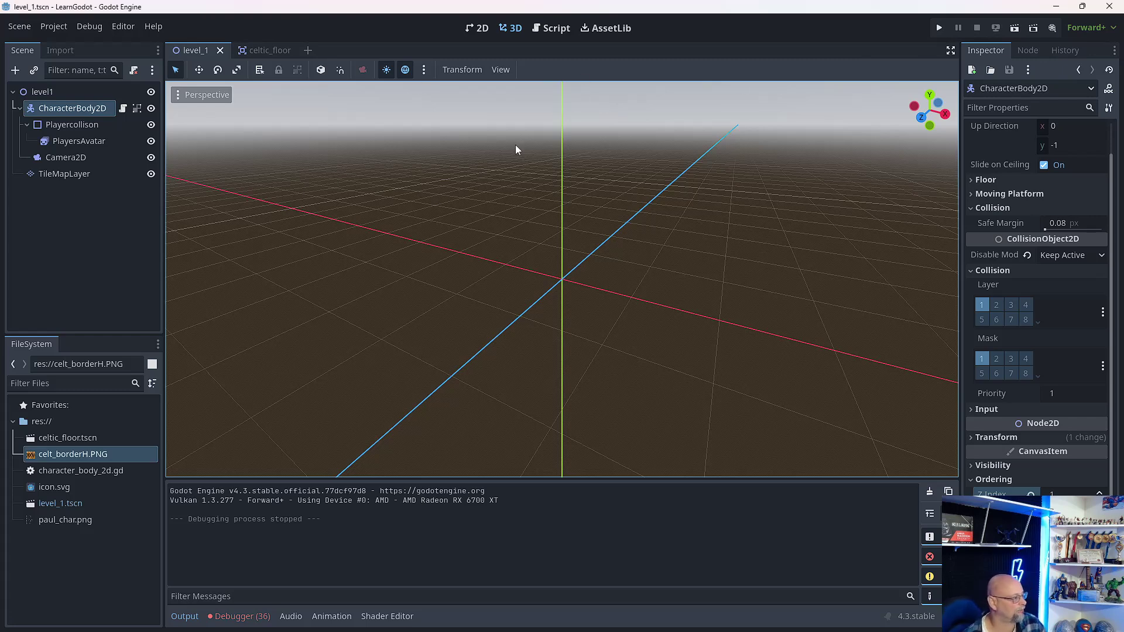
Look through the 2D, 3D, Script and AssetLib workspaces to compare what each one offers.
{"action": "left_click", "coordinate": [479, 28]}
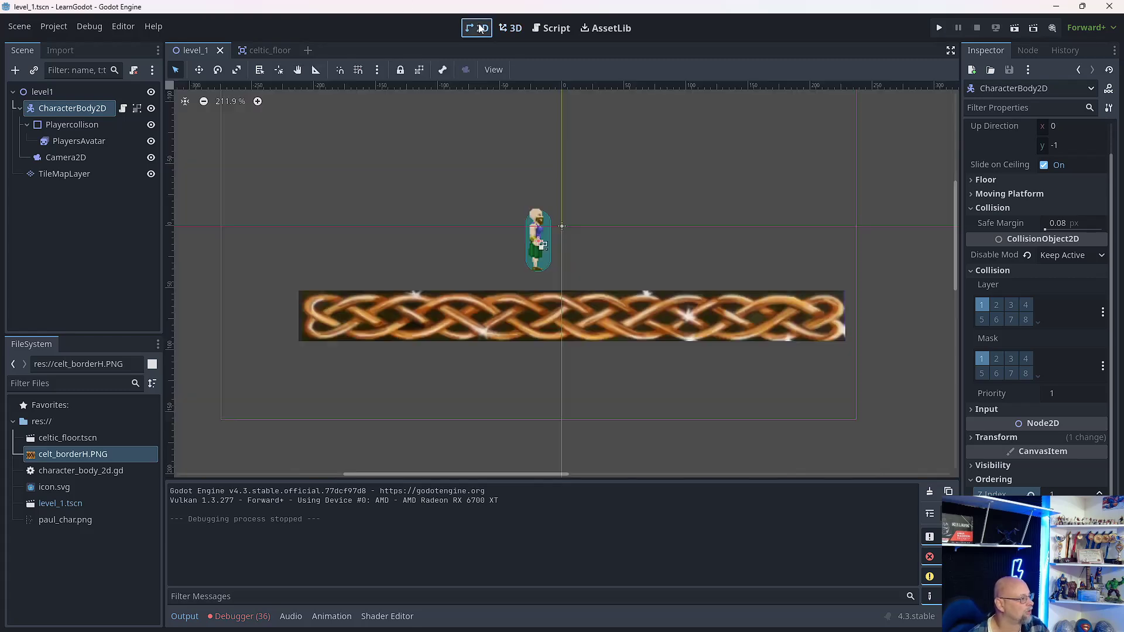
{"action": "left_click", "coordinate": [509, 29]}
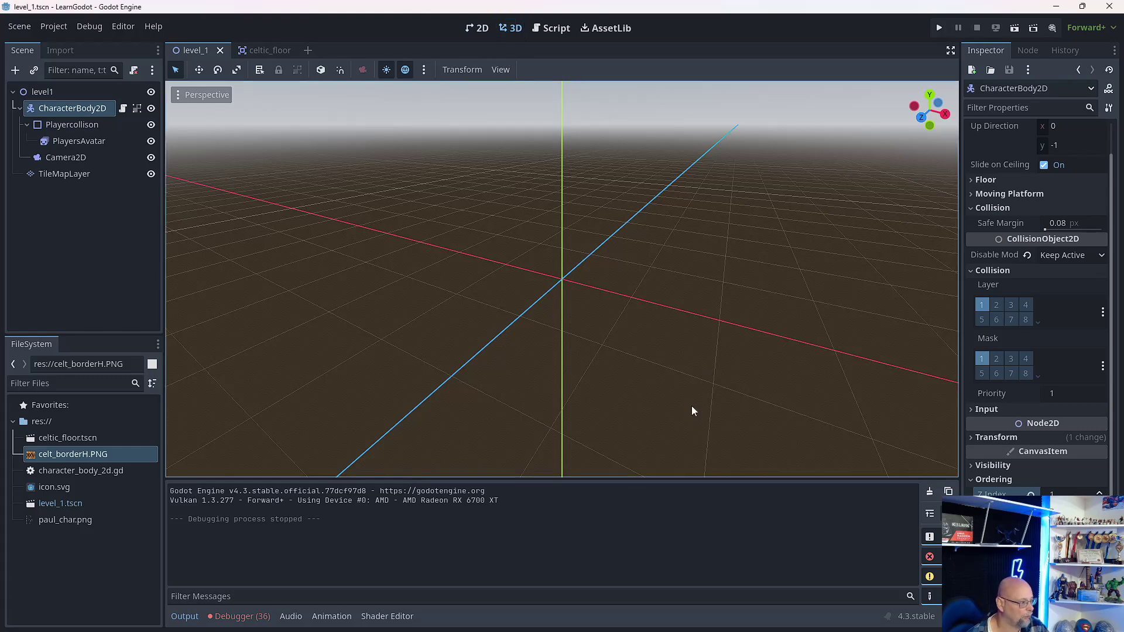
{"action": "left_click", "coordinate": [553, 29]}
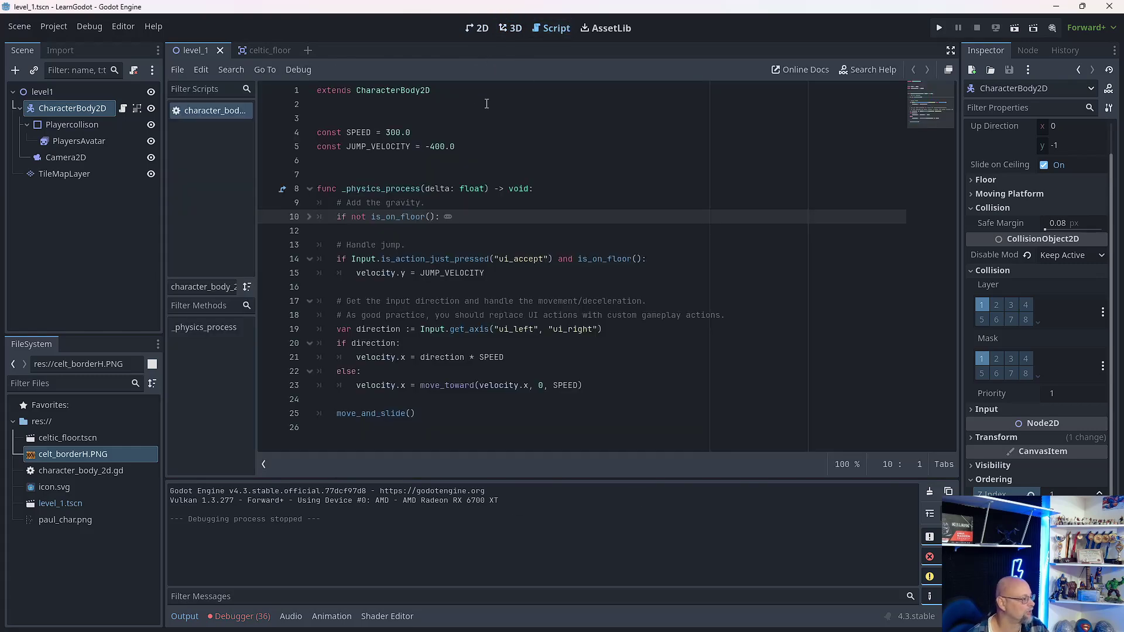
{"action": "left_click", "coordinate": [609, 30]}
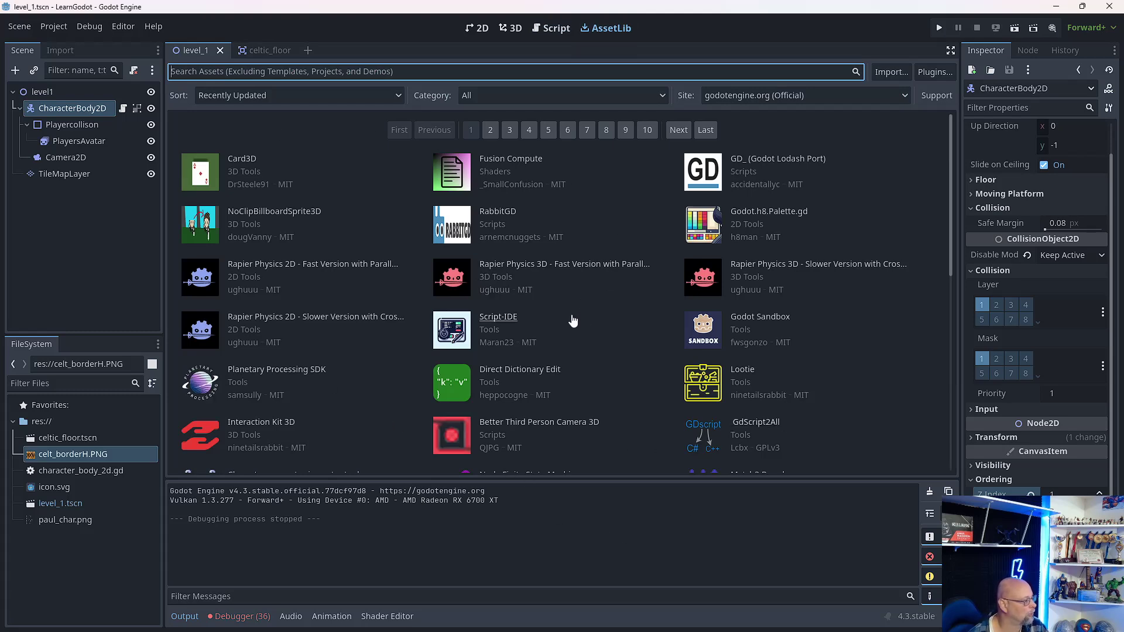
{"action": "left_click", "coordinate": [476, 30]}
{"action": "left_click", "coordinate": [508, 30]}
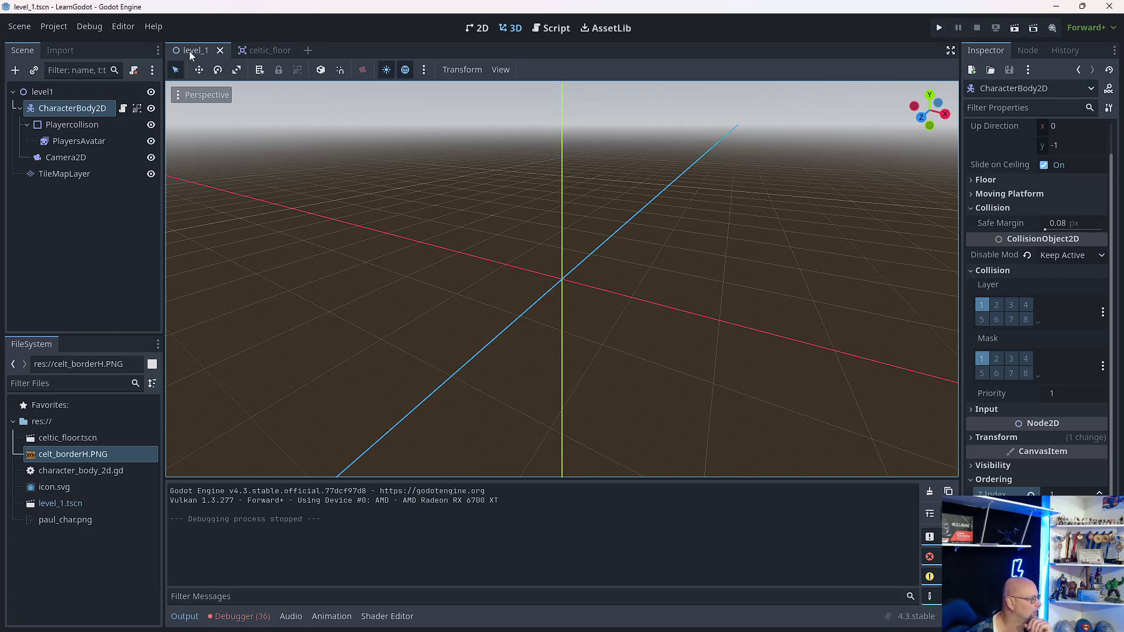
View the celtic_floor scene in the 2D workspace and return to the level_1 scene.
{"action": "left_click", "coordinate": [479, 29]}
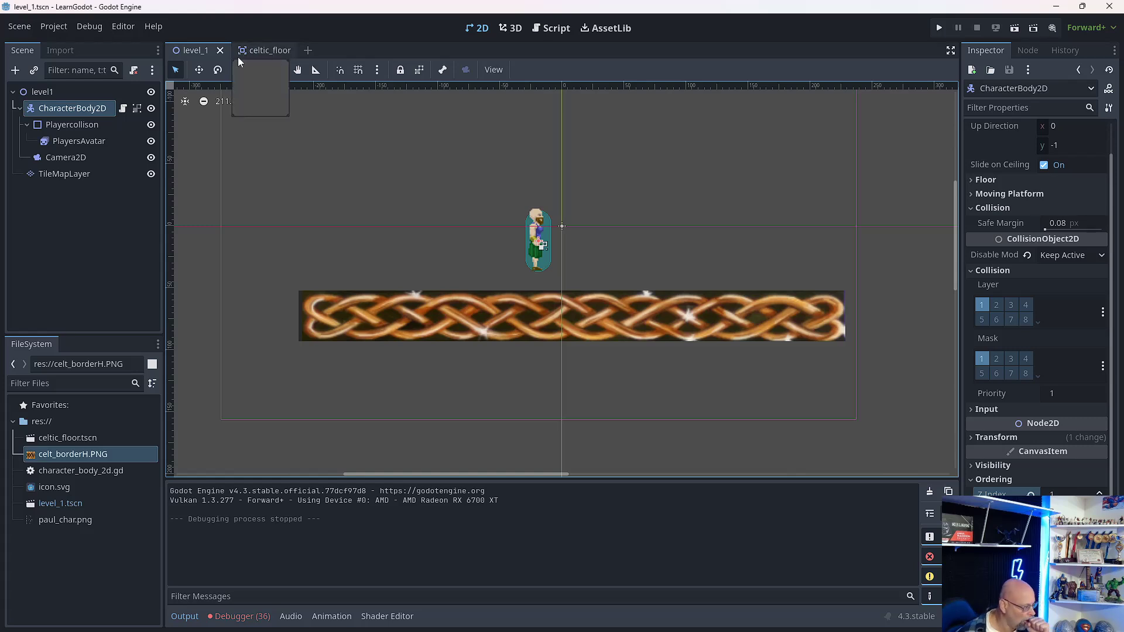
{"action": "left_click", "coordinate": [255, 54]}
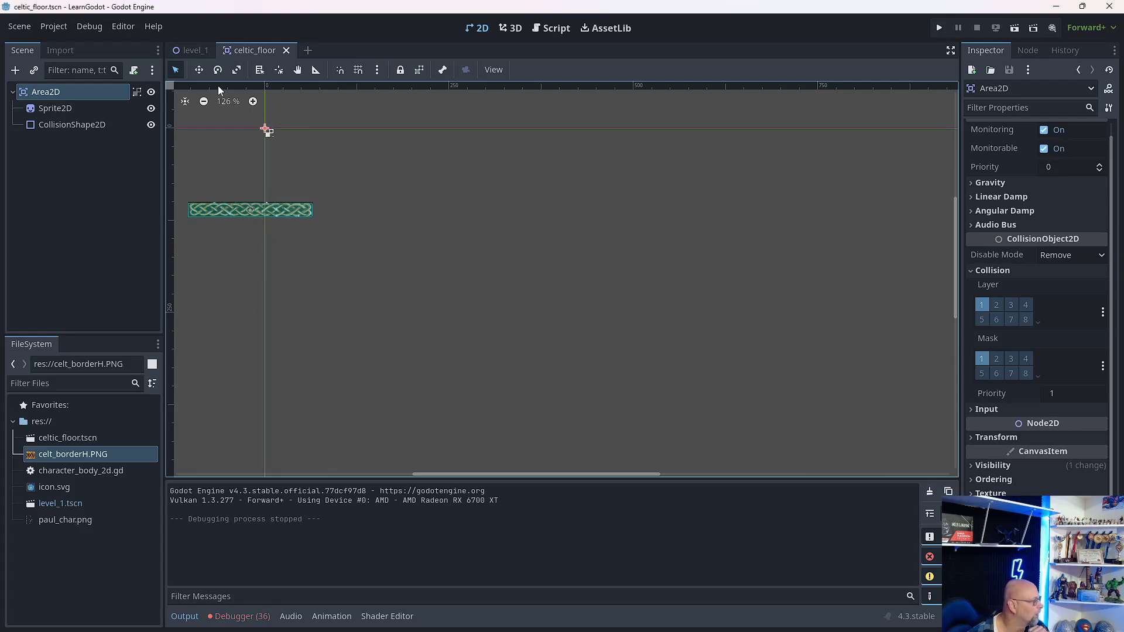
{"action": "left_click", "coordinate": [201, 51]}
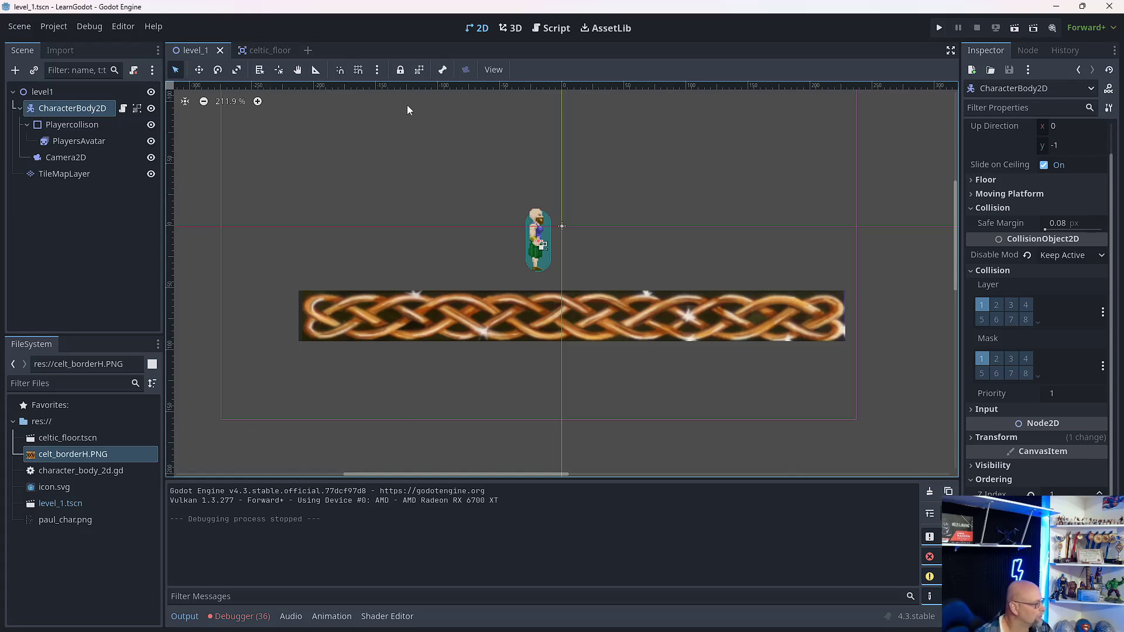
Save the CharacterBody2D branch of level_1 as its own scene named player.tscn in the project root.
{"action": "left_click", "coordinate": [62, 244]}
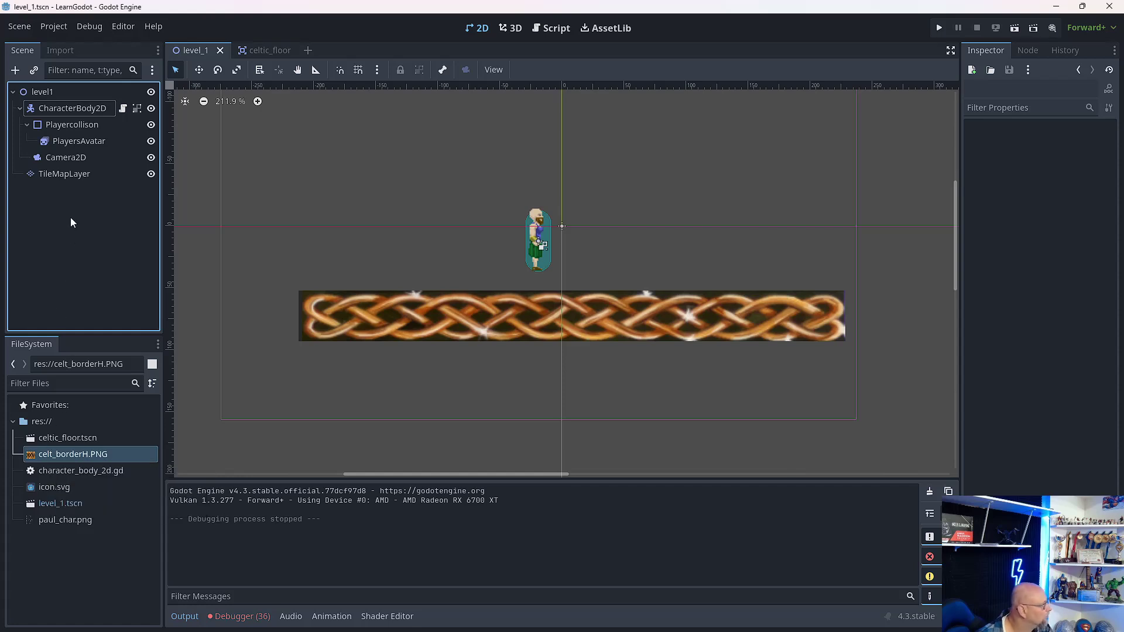
{"action": "left_click", "coordinate": [57, 110]}
{"action": "right_click", "coordinate": [57, 111]}
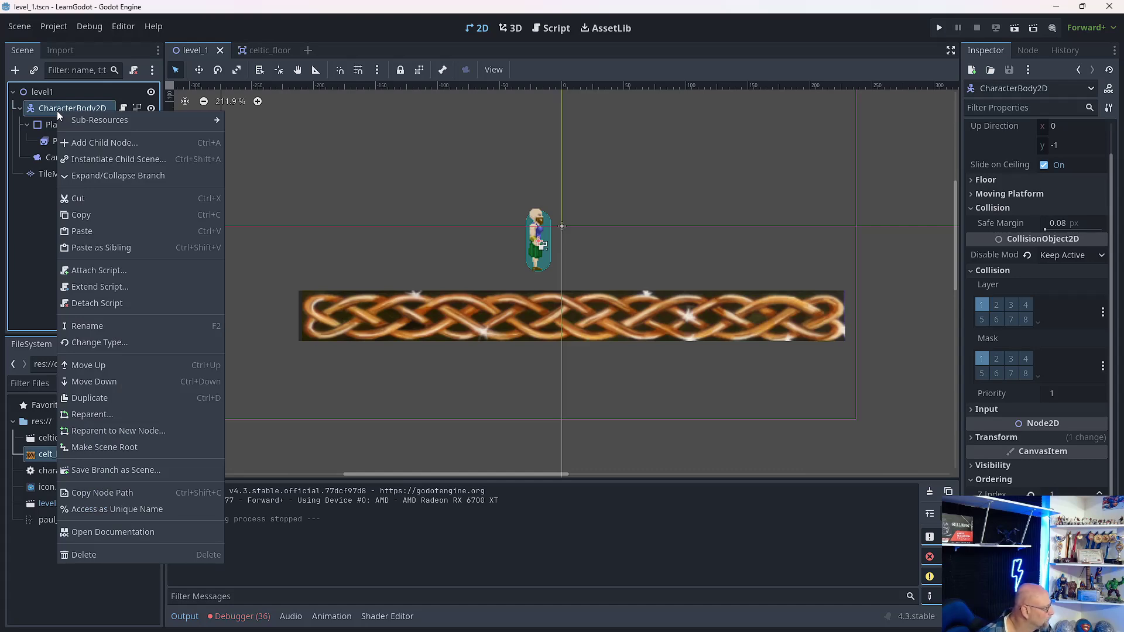
{"action": "left_click", "coordinate": [106, 470]}
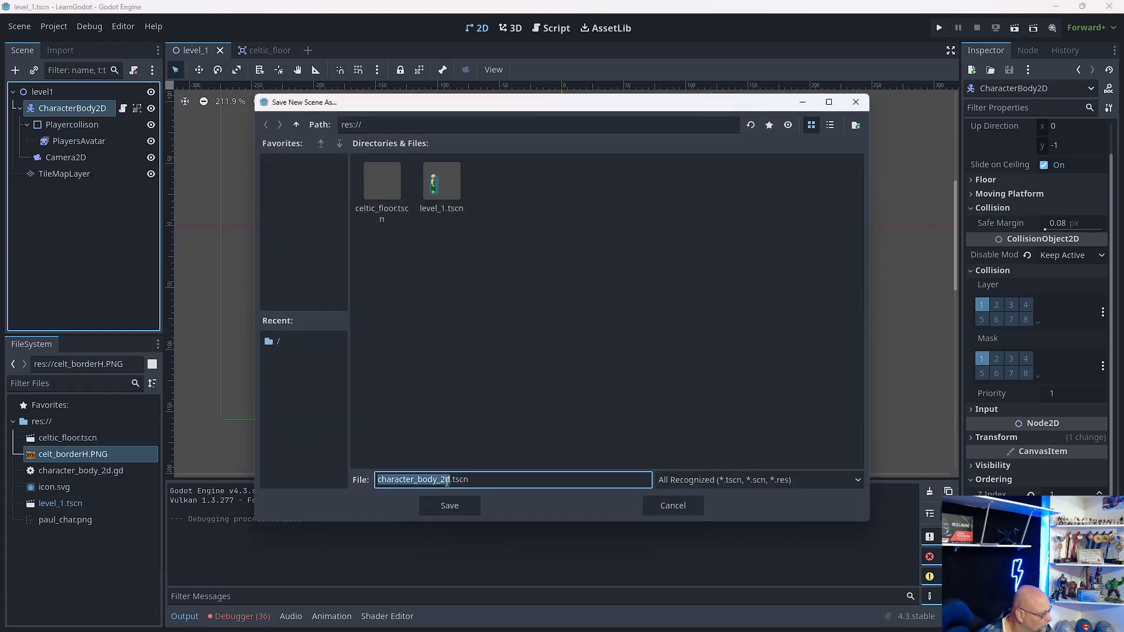
{"action": "type", "text": "player"}
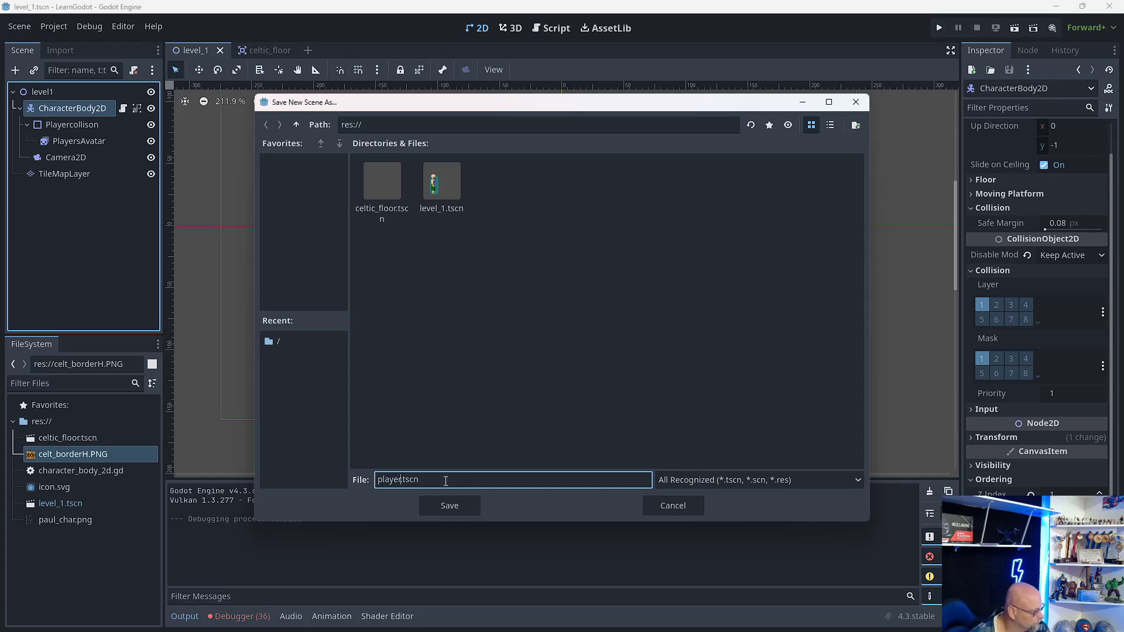
{"action": "left_click", "coordinate": [448, 504]}
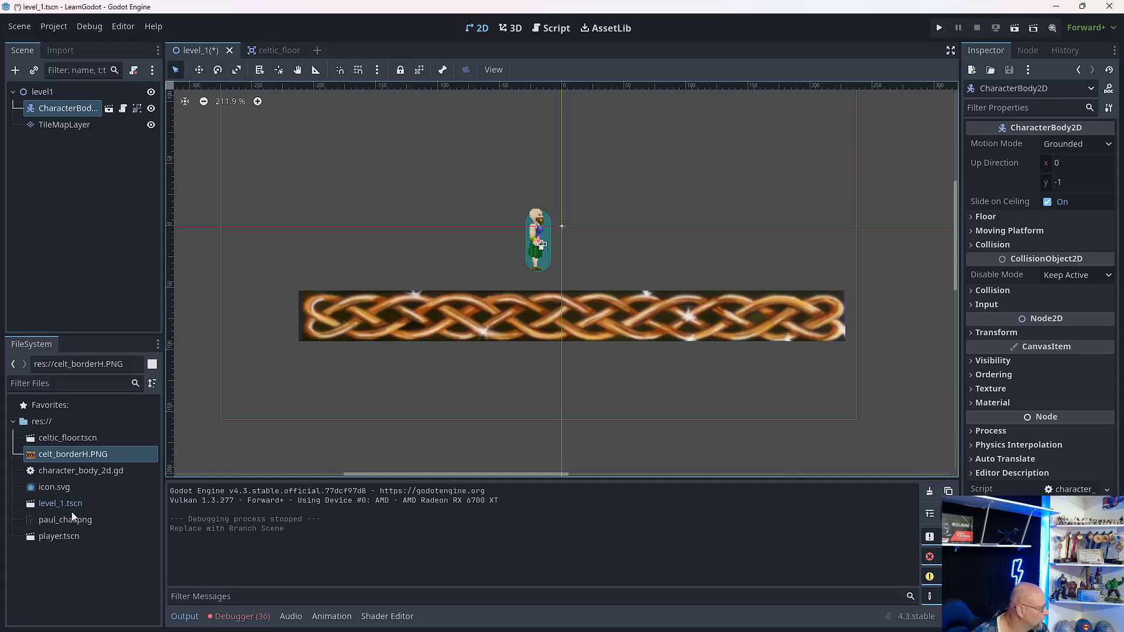
Add an instance of celtic_floor.tscn to level_1 as a platform beside the player and move it to about (152, -94).
{"action": "left_click", "coordinate": [76, 161]}
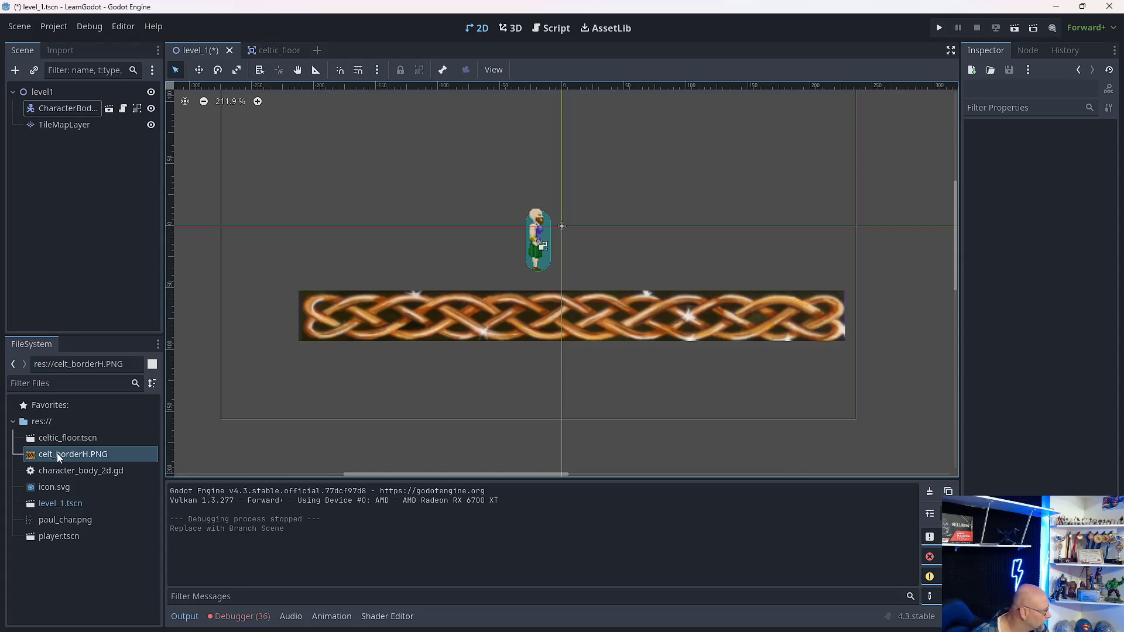
{"action": "left_click", "coordinate": [52, 439]}
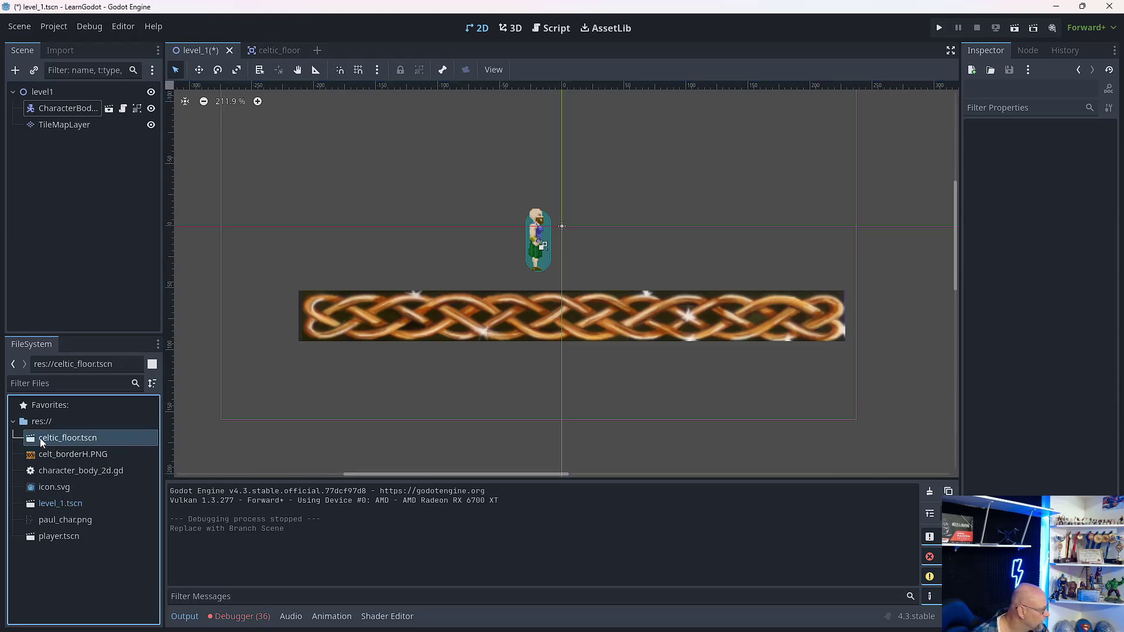
{"action": "left_click_drag", "start_coordinate": [29, 433], "coordinate": [715, 111]}
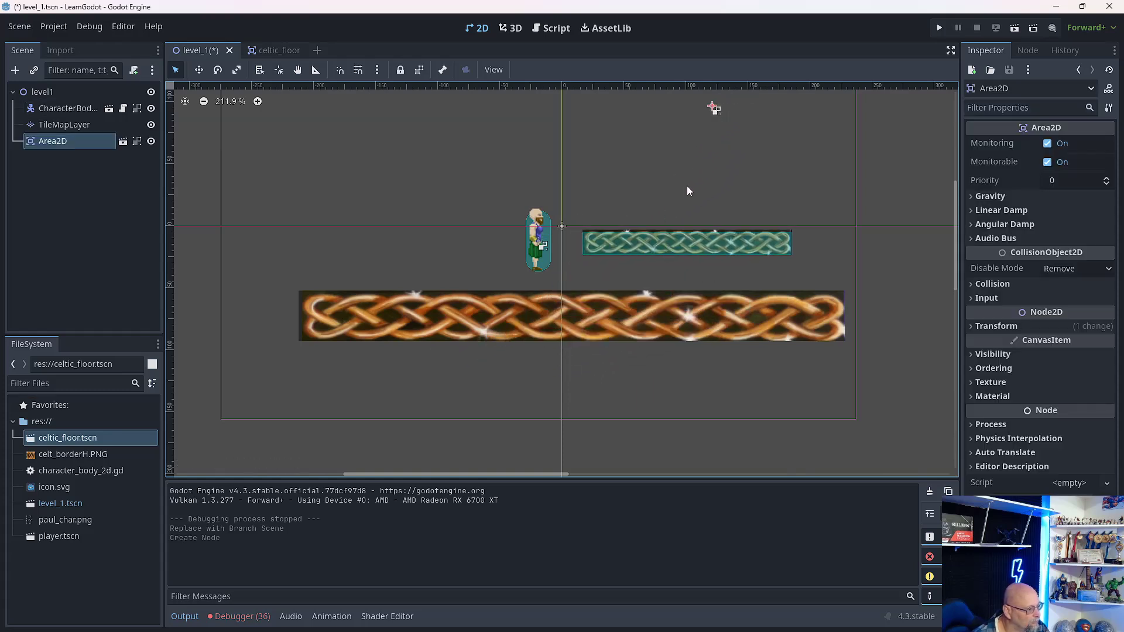
{"action": "left_click_drag", "start_coordinate": [678, 241], "coordinate": [716, 244]}
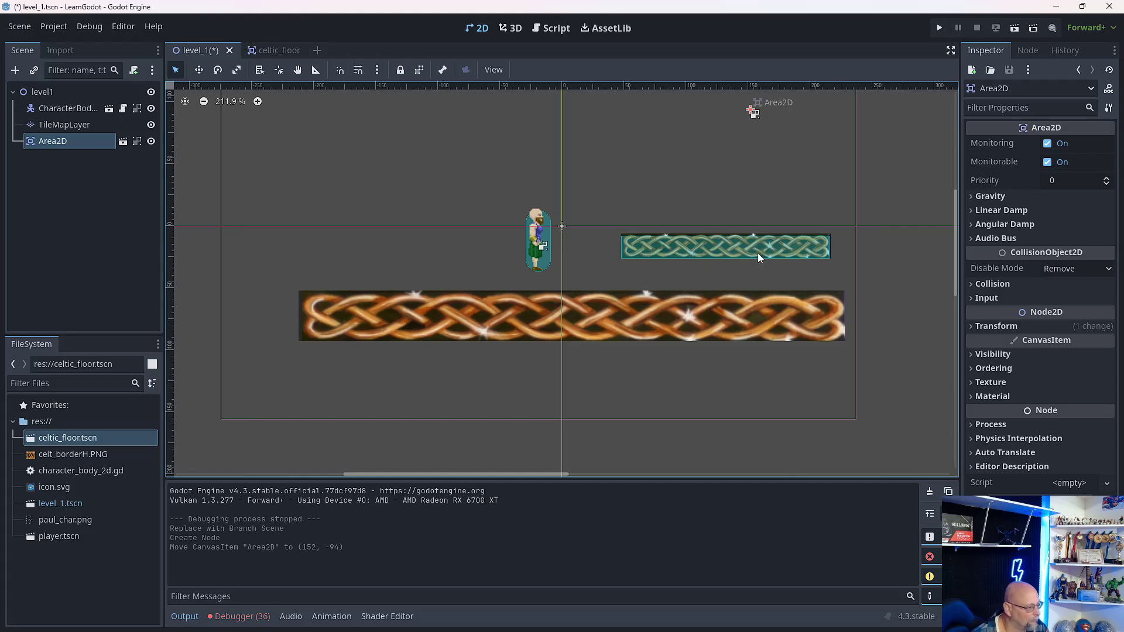
{"action": "left_click", "coordinate": [49, 247]}
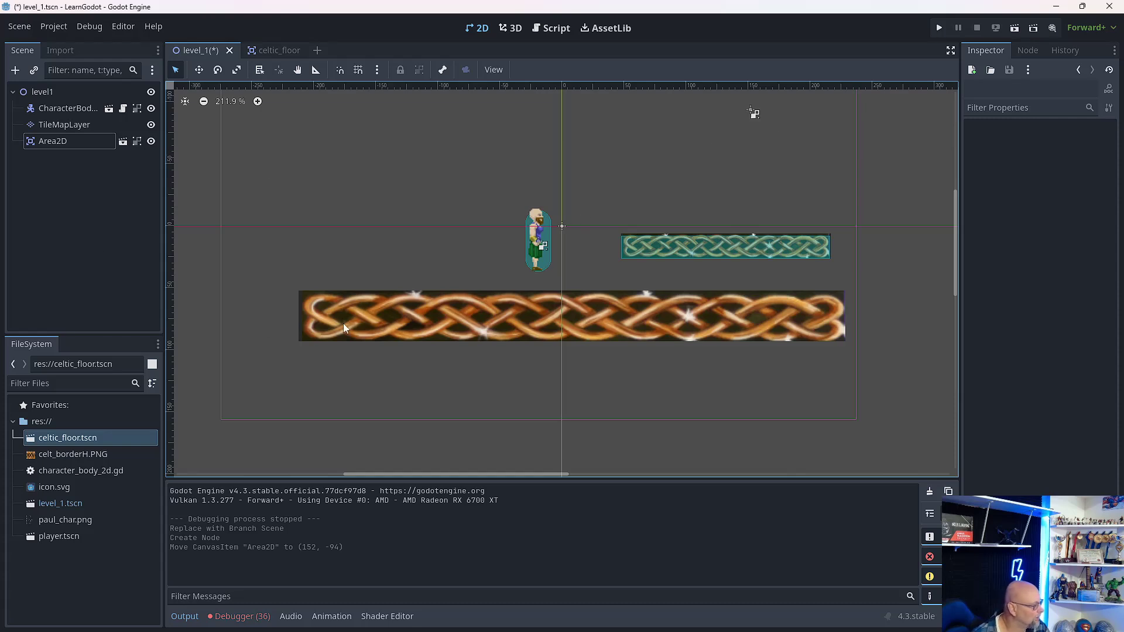
{"action": "left_click", "coordinate": [50, 185]}
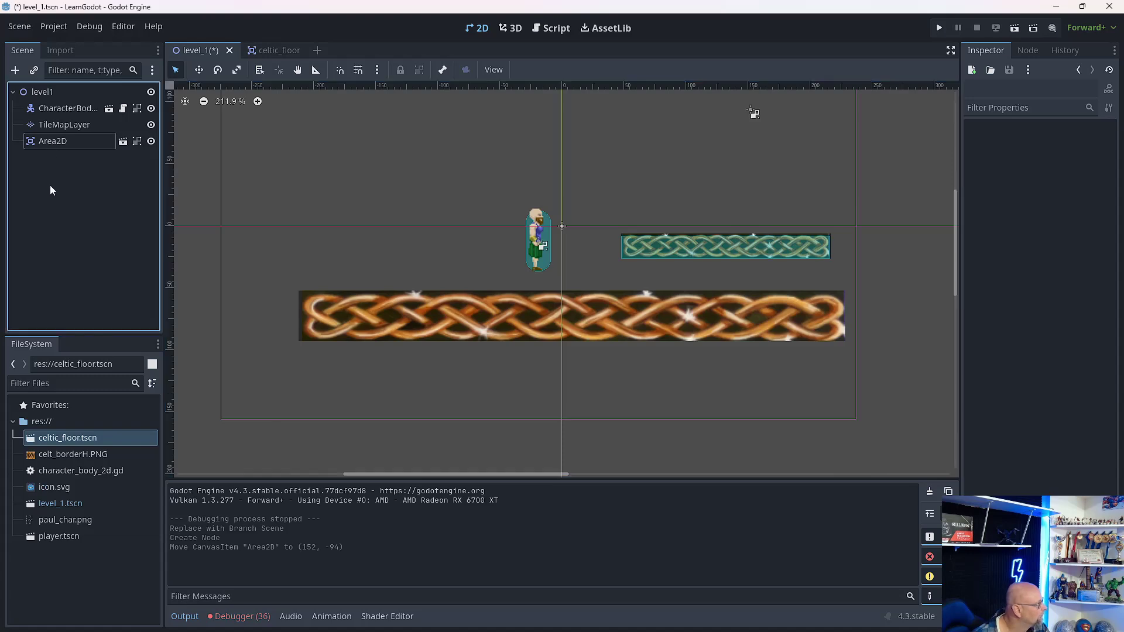
Examine the TileMapLayer's base tile and its tile set and physics properties.
{"action": "left_click", "coordinate": [47, 125]}
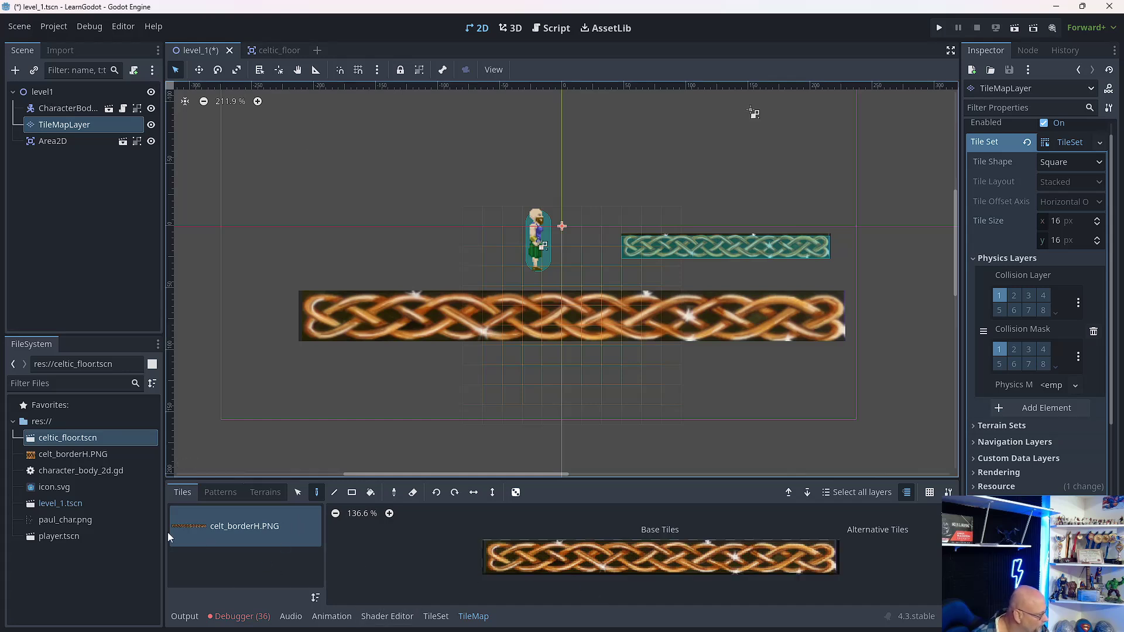
{"action": "left_click", "coordinate": [533, 562]}
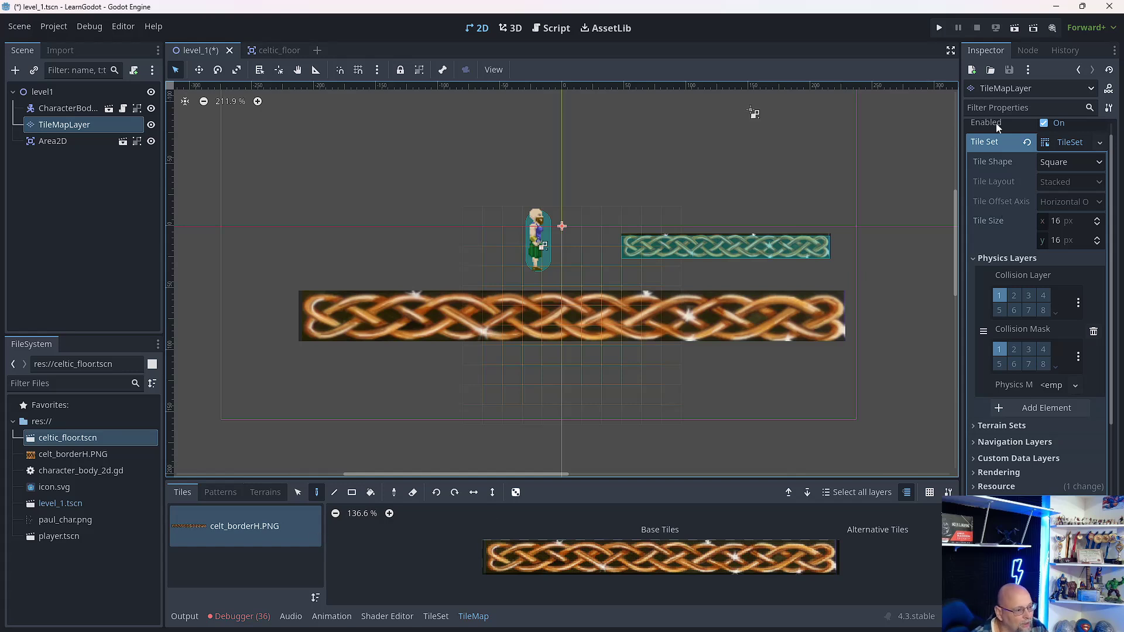
{"action": "left_click", "coordinate": [1076, 141]}
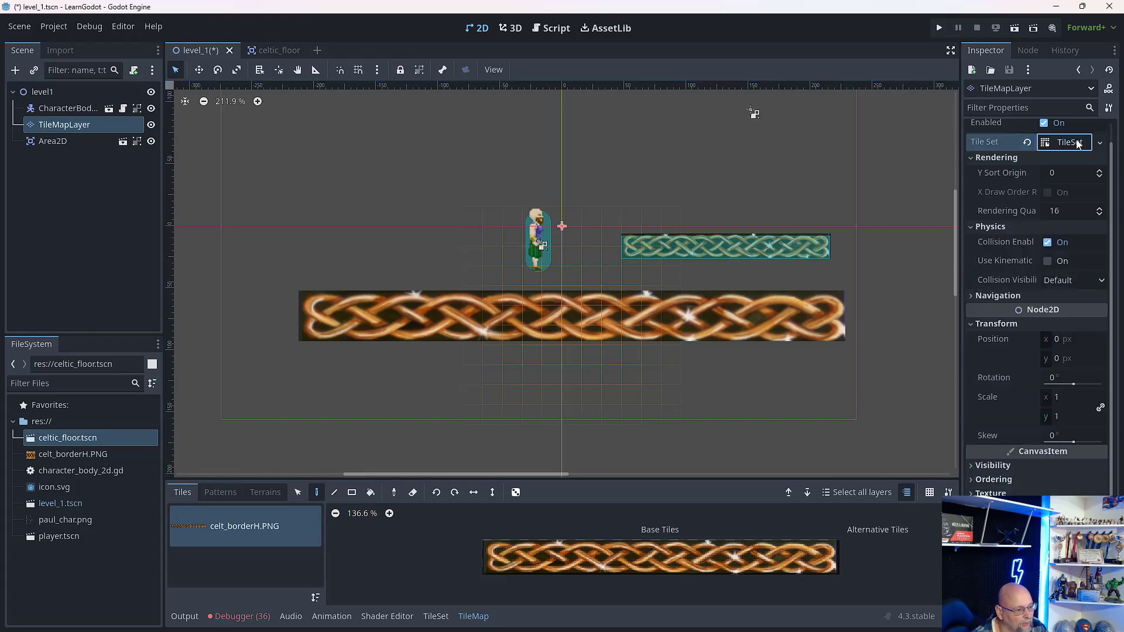
{"action": "left_click", "coordinate": [1076, 142]}
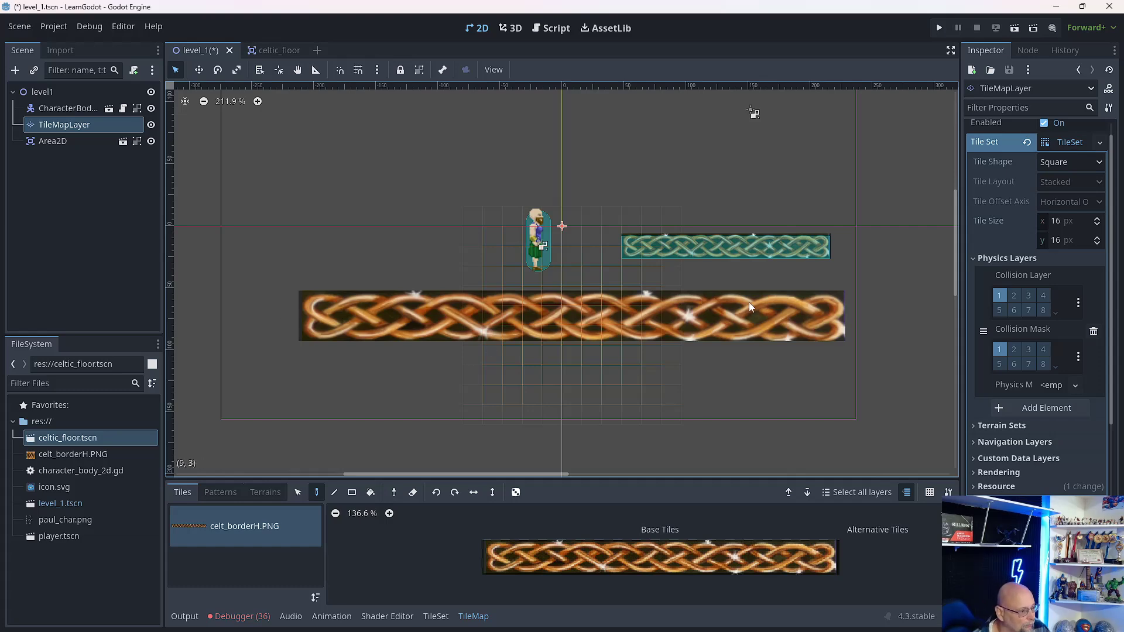
Run the project to test the level with the added platform and close the game window.
{"action": "left_click", "coordinate": [939, 27]}
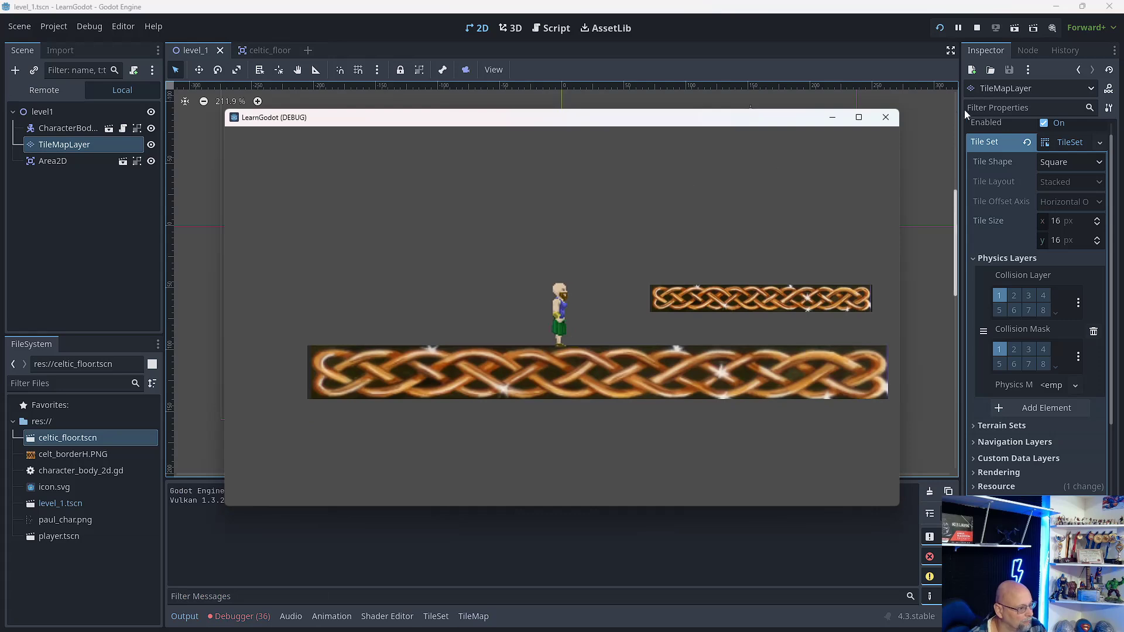
{"action": "left_click", "coordinate": [887, 117]}
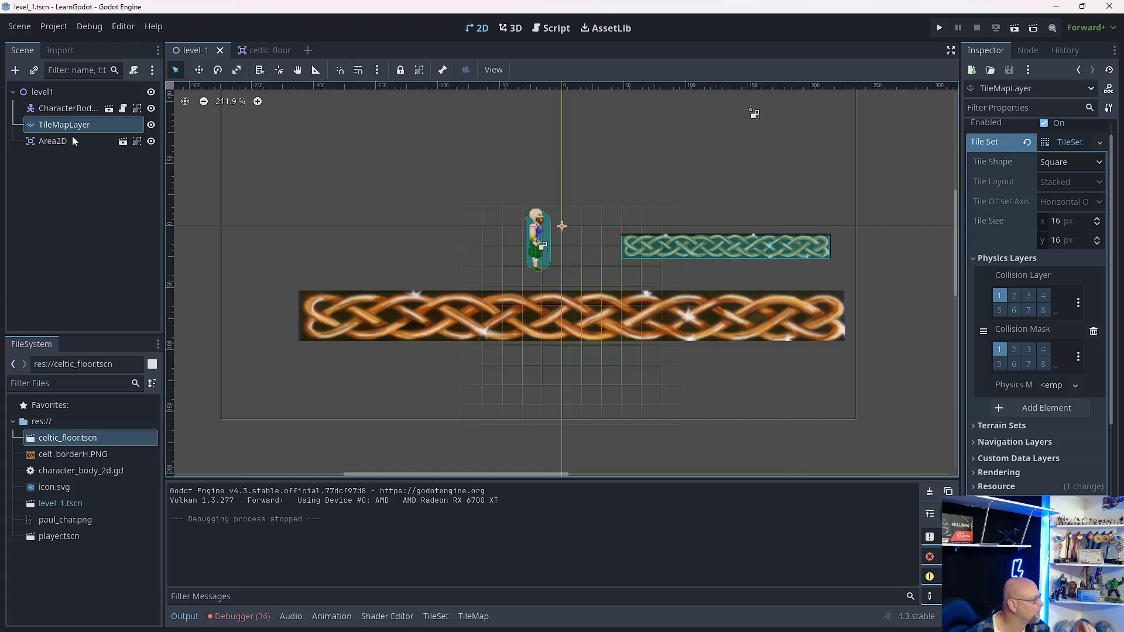
Set the SPEED constant in the CharacterBody2D script to 250.0.
{"action": "left_click", "coordinate": [68, 111]}
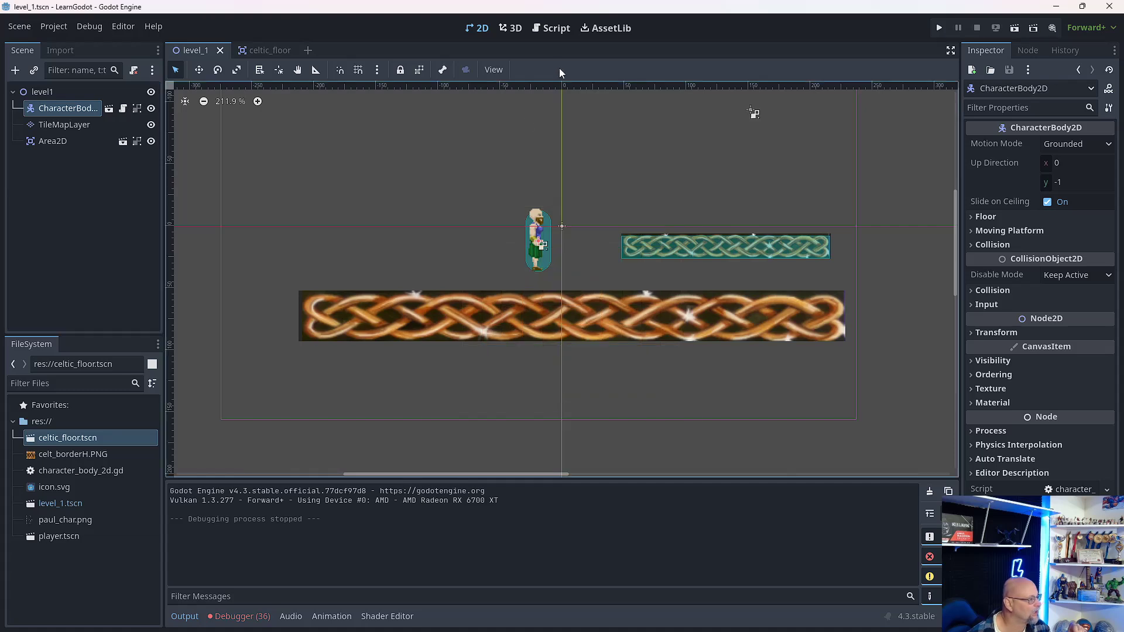
{"action": "left_click", "coordinate": [549, 30]}
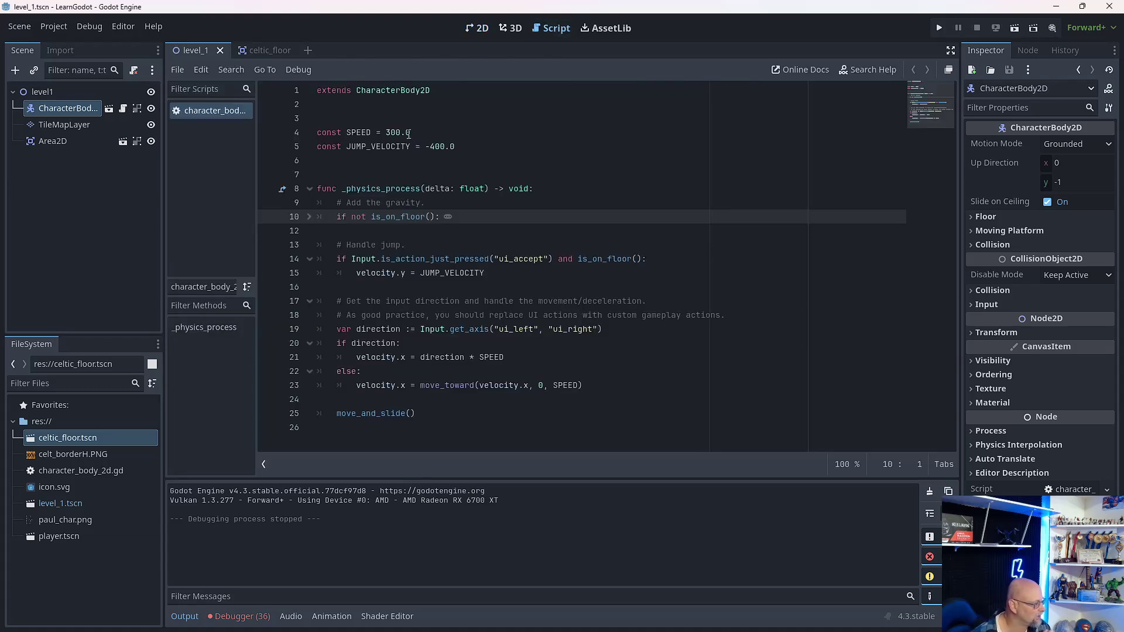
{"action": "left_click_drag", "start_coordinate": [401, 134], "coordinate": [388, 137]}
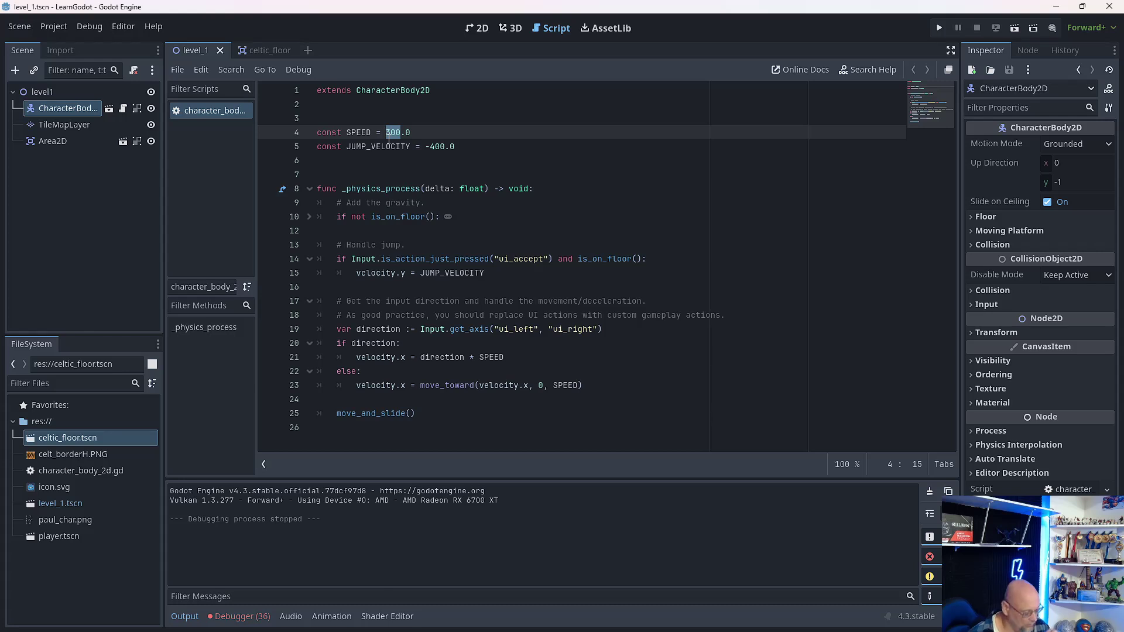
{"action": "type", "text": "250"}
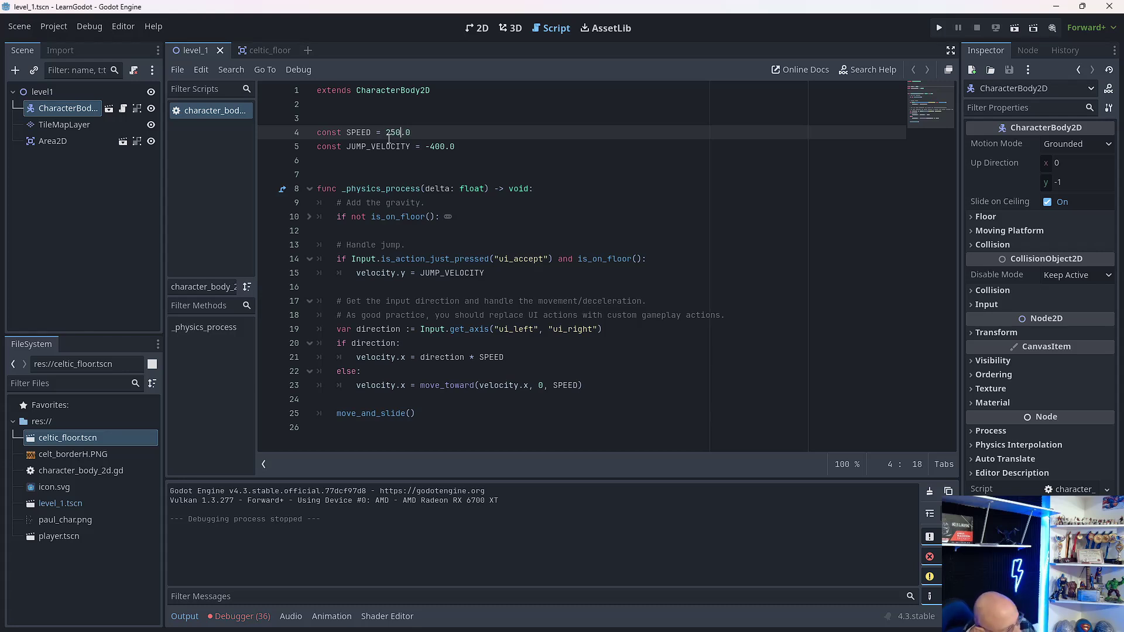
Set the JUMP_VELOCITY constant in the CharacterBody2D script to -300.0.
{"action": "left_click", "coordinate": [441, 178]}
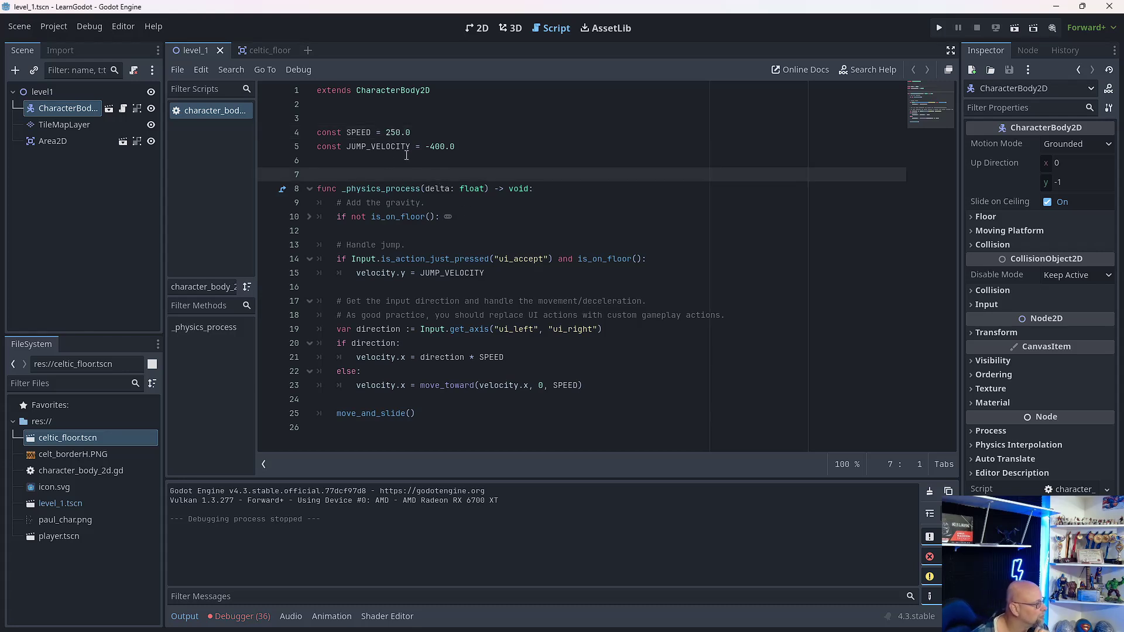
{"action": "left_click", "coordinate": [432, 146]}
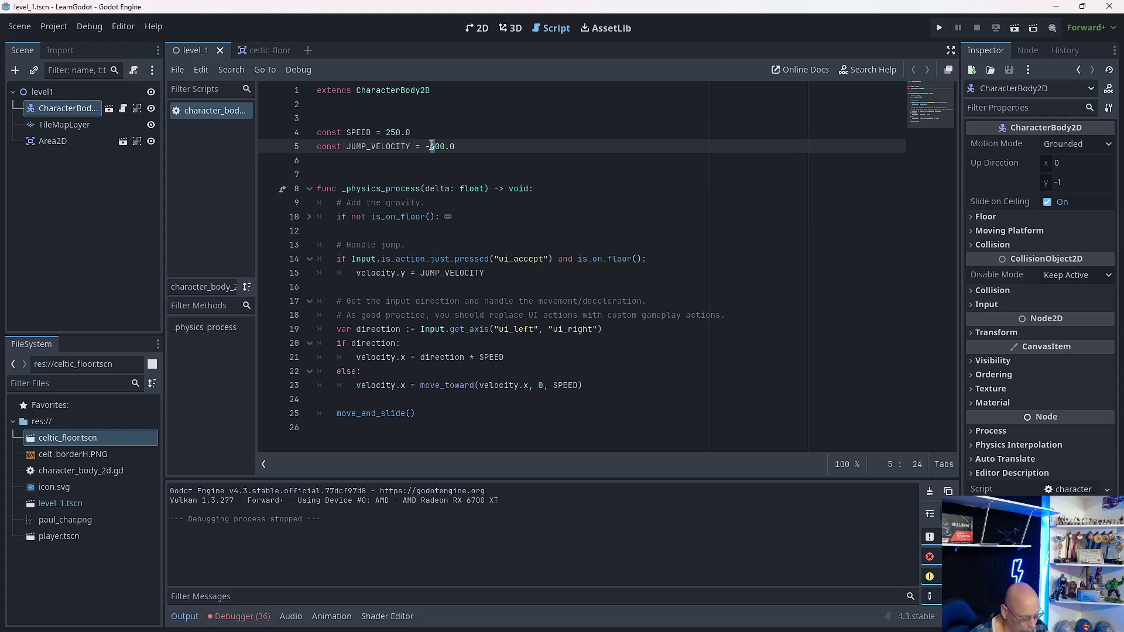
{"action": "key", "text": "Delete"}
{"action": "type", "text": "3"}
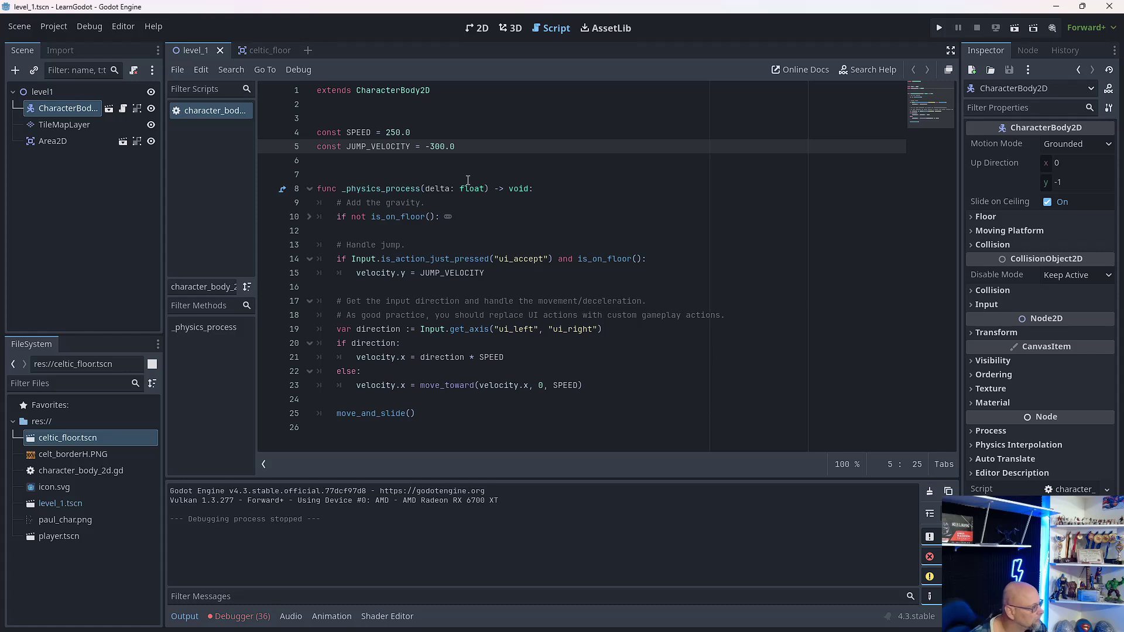
{"action": "left_click", "coordinate": [468, 178]}
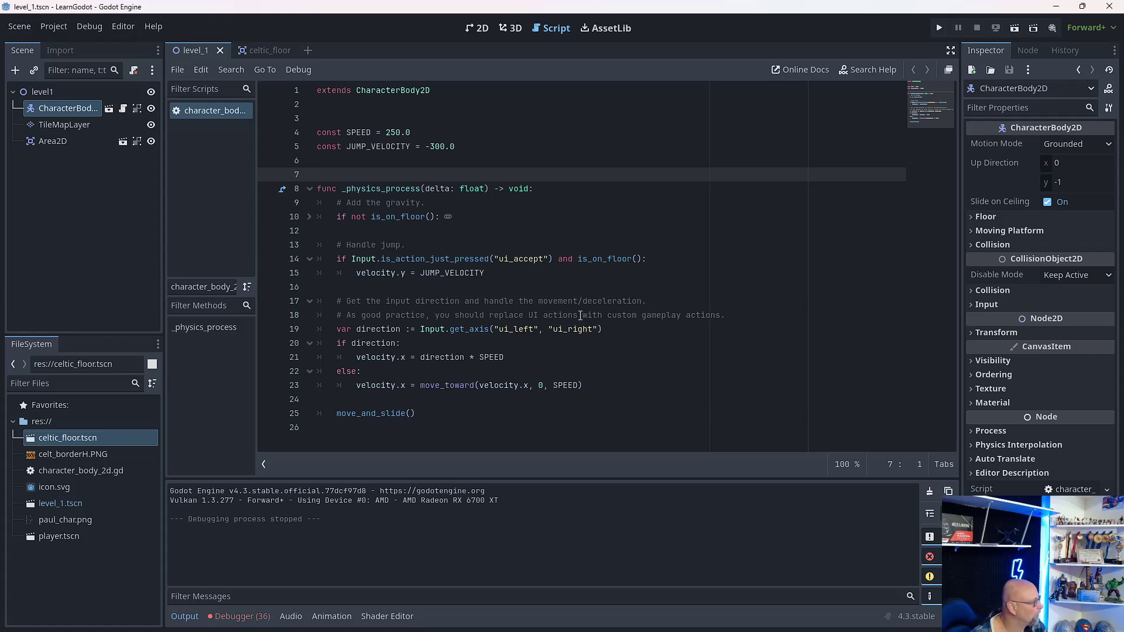
Examine the inputs bound to the ui_right action in the project's input map, including Right and D (Physical), then close the settings.
{"action": "left_click", "coordinate": [51, 28]}
{"action": "left_click", "coordinate": [53, 45]}
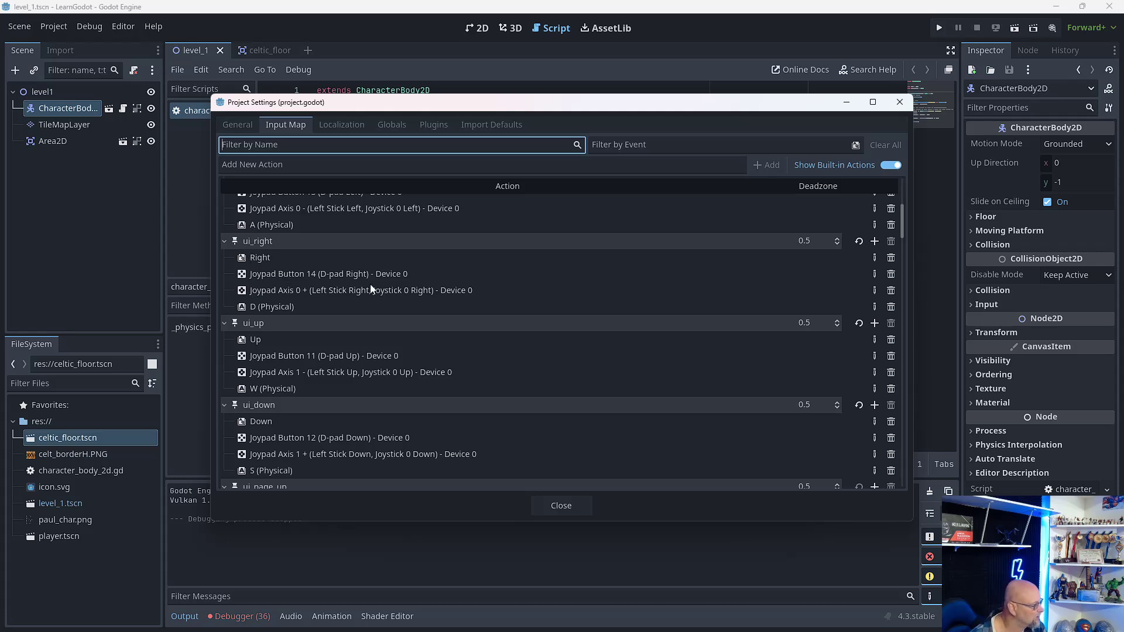
{"action": "left_click", "coordinate": [255, 258]}
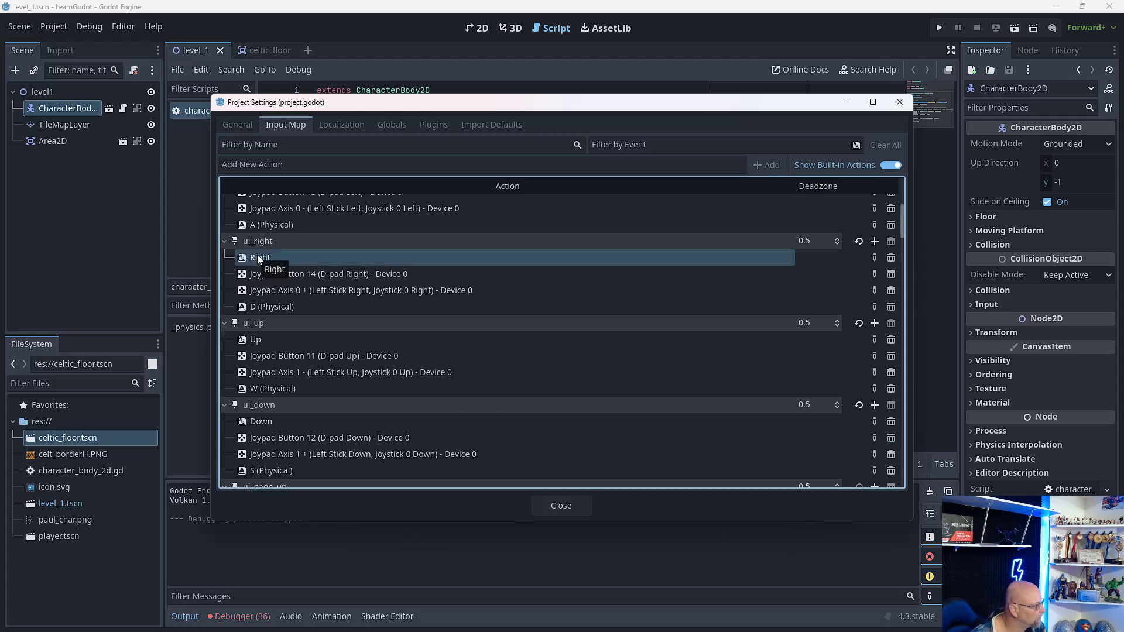
{"action": "left_click", "coordinate": [276, 307]}
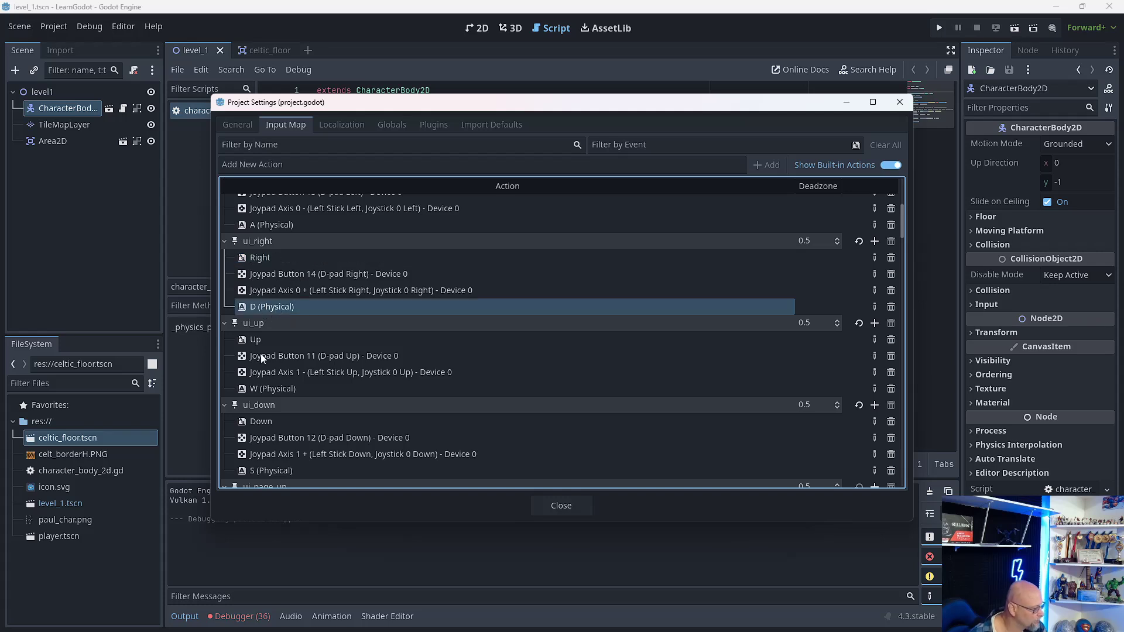
{"action": "left_click", "coordinate": [560, 506]}
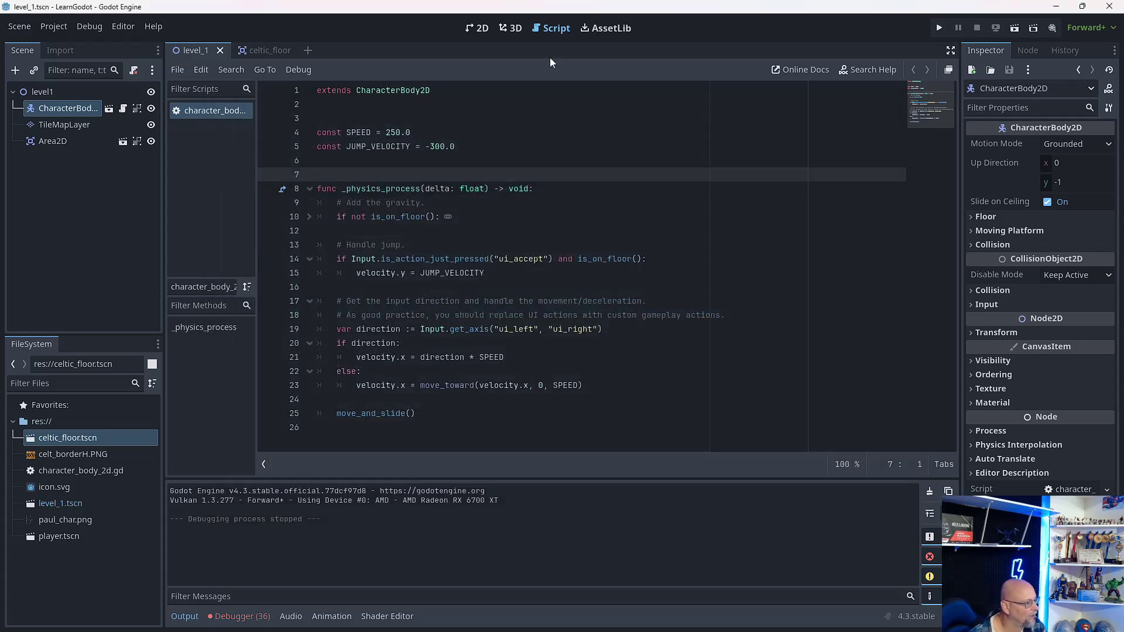
Run the project, test walking with both the A/D and arrow controls as well as jumping, and close the game window.
{"action": "left_click", "coordinate": [939, 28]}
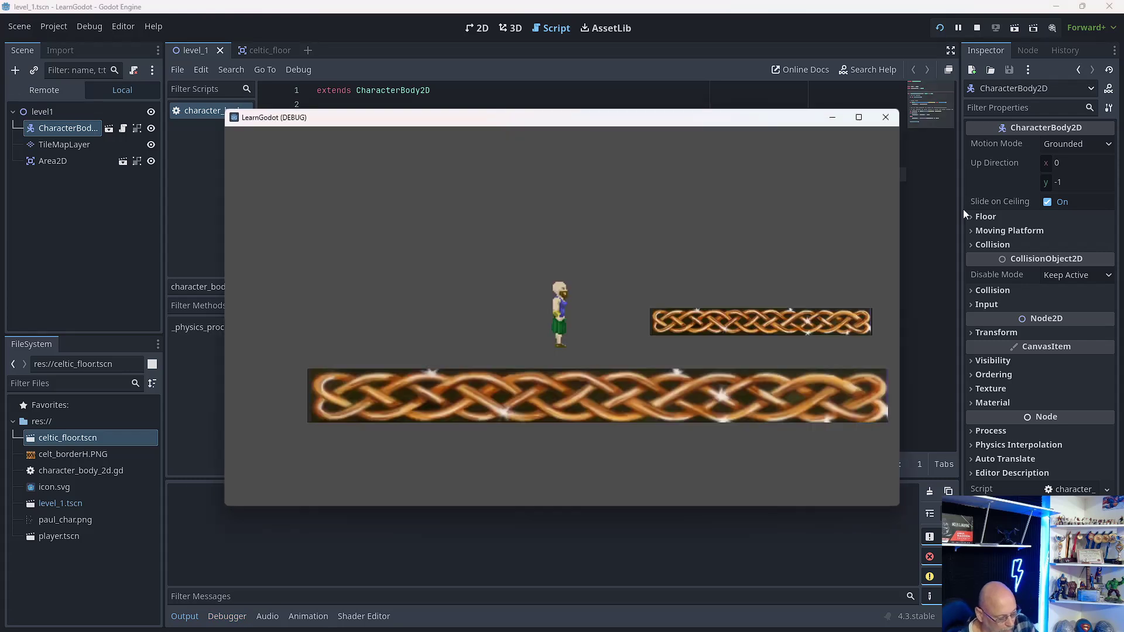
{"action": "key", "text": "d"}
{"action": "key", "text": "a"}
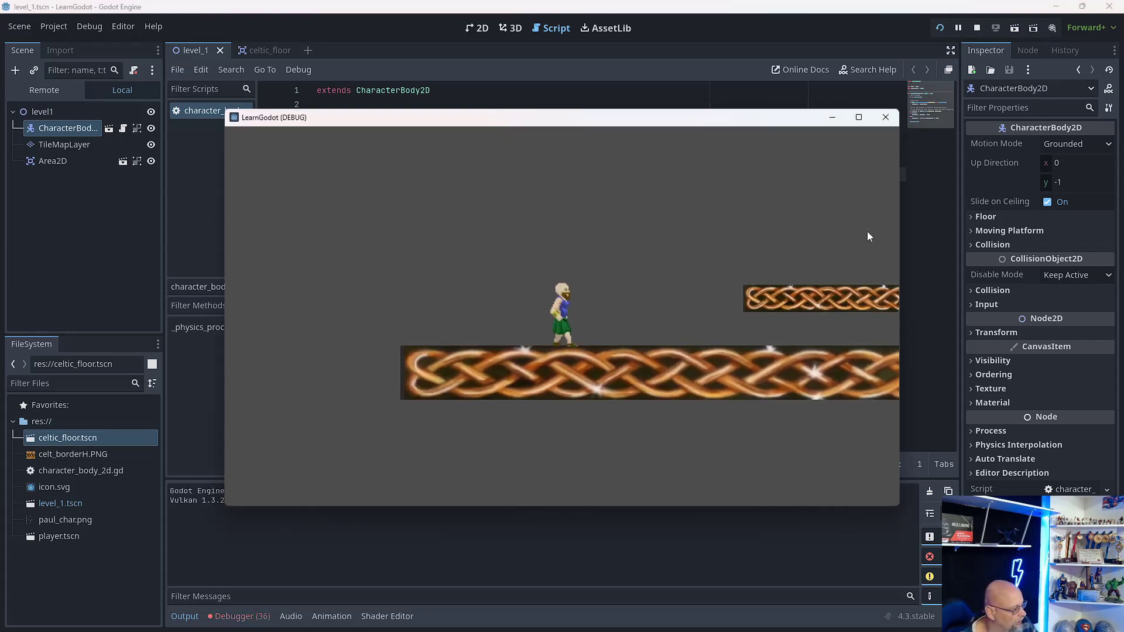
{"action": "key", "text": "d"}
{"action": "key", "text": "Left"}
{"action": "key", "text": "Right"}
{"action": "key", "text": "space"}
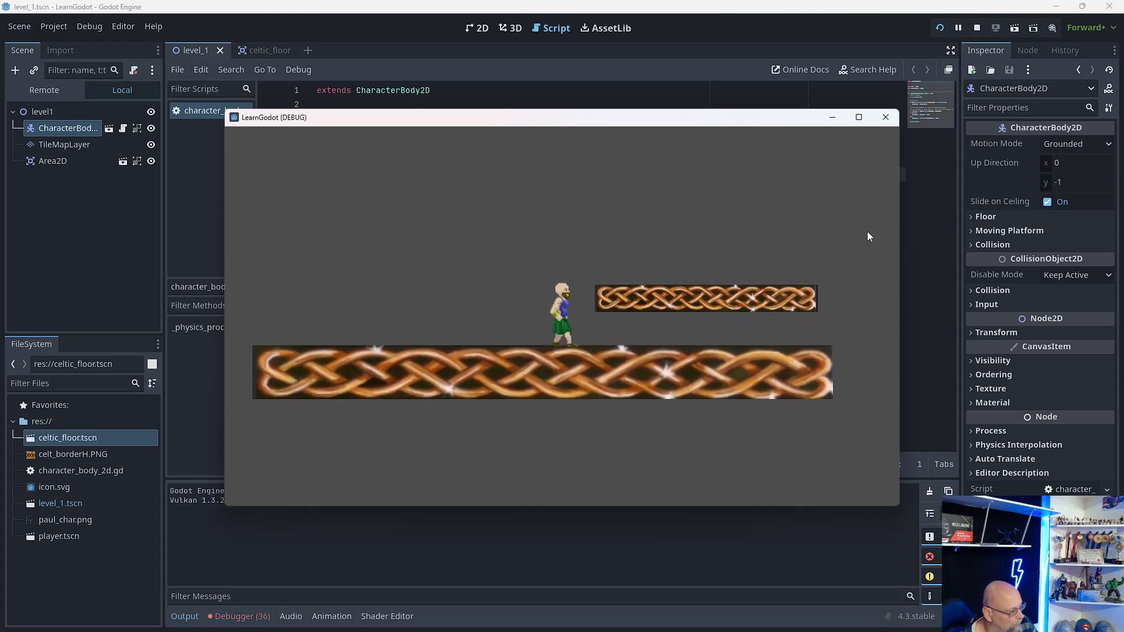
{"action": "key", "text": "Right"}
{"action": "key", "text": "space"}
{"action": "key", "text": "Left"}
{"action": "key", "text": "Right"}
{"action": "key", "text": "space"}
{"action": "key", "text": "Right"}
{"action": "key", "text": "Left"}
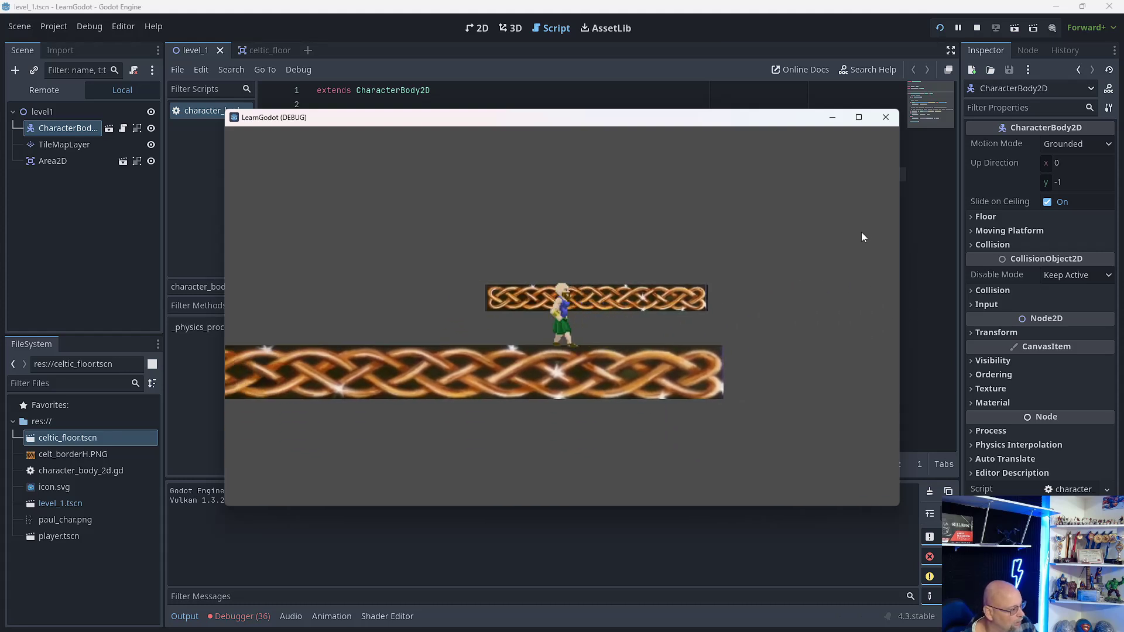
{"action": "key", "text": "Right"}
{"action": "key", "text": "Left"}
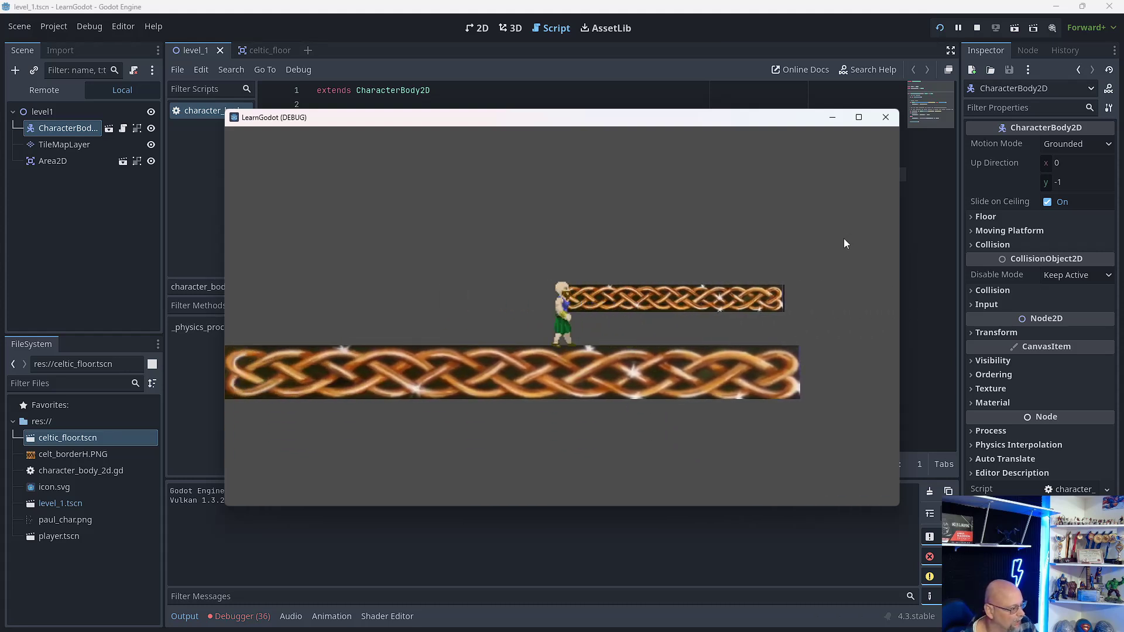
{"action": "key", "text": "space"}
{"action": "key", "text": "Left"}
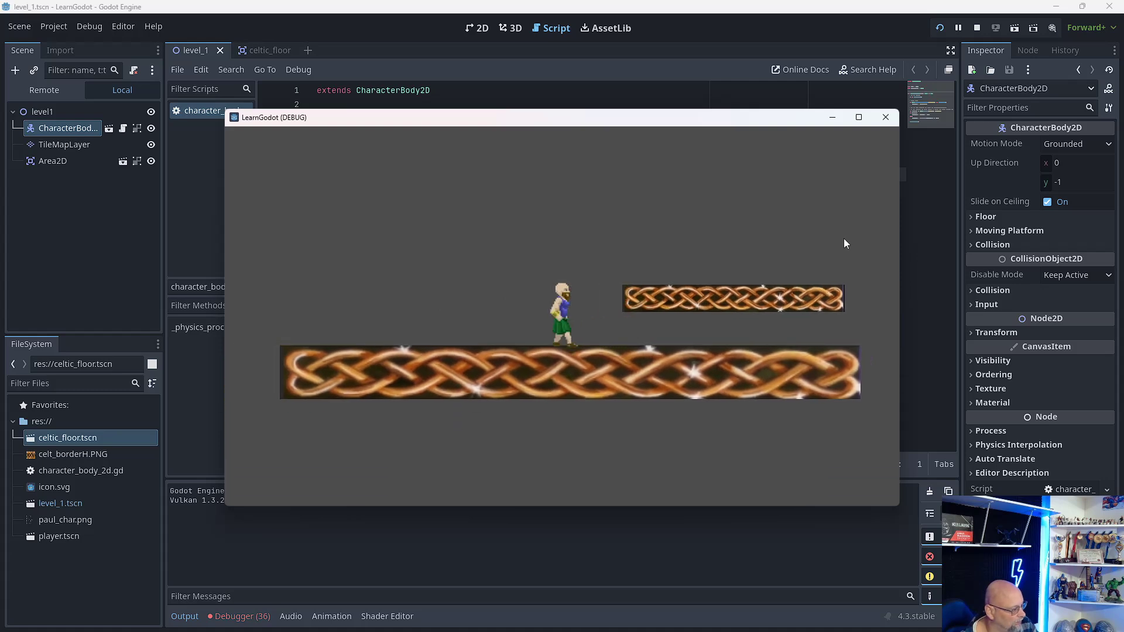
{"action": "key", "text": "Right"}
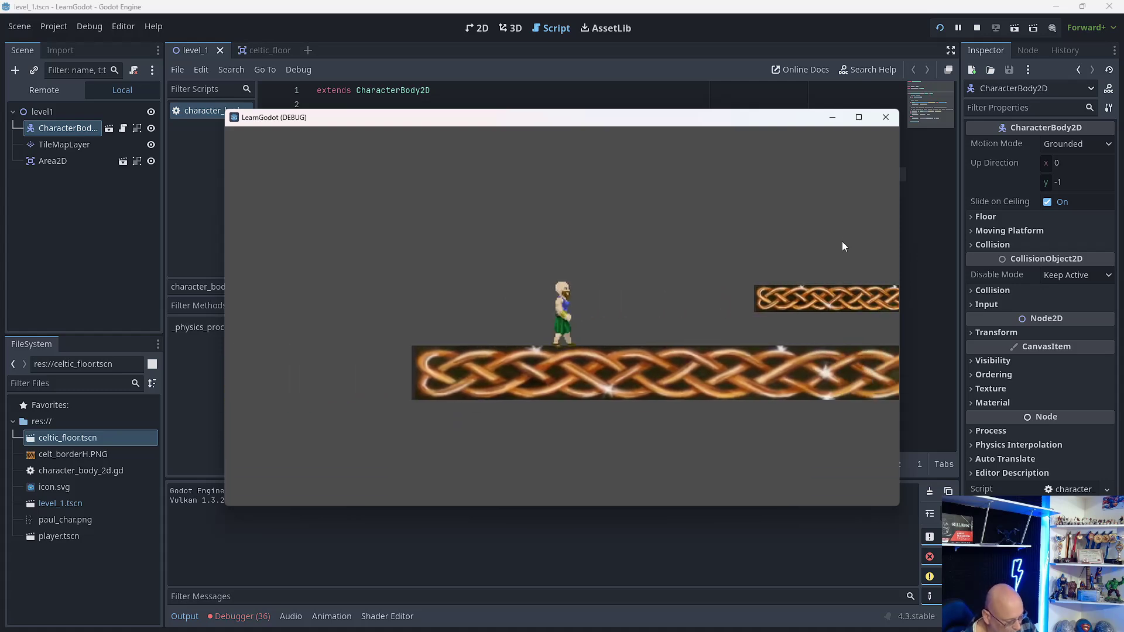
{"action": "key", "text": "Left"}
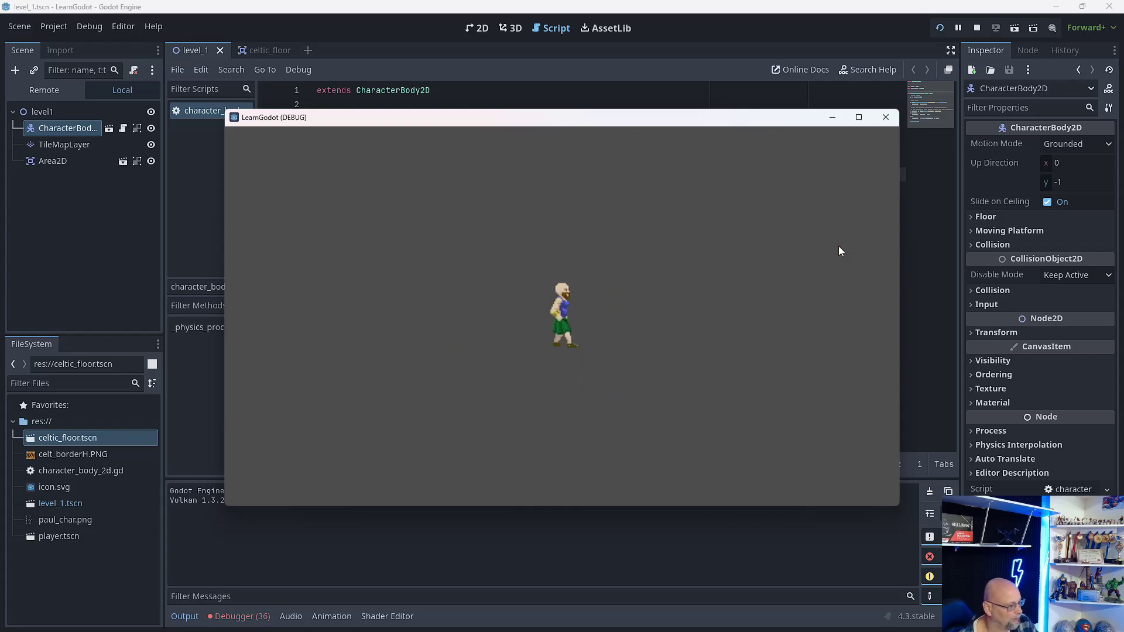
{"action": "left_click", "coordinate": [878, 118]}
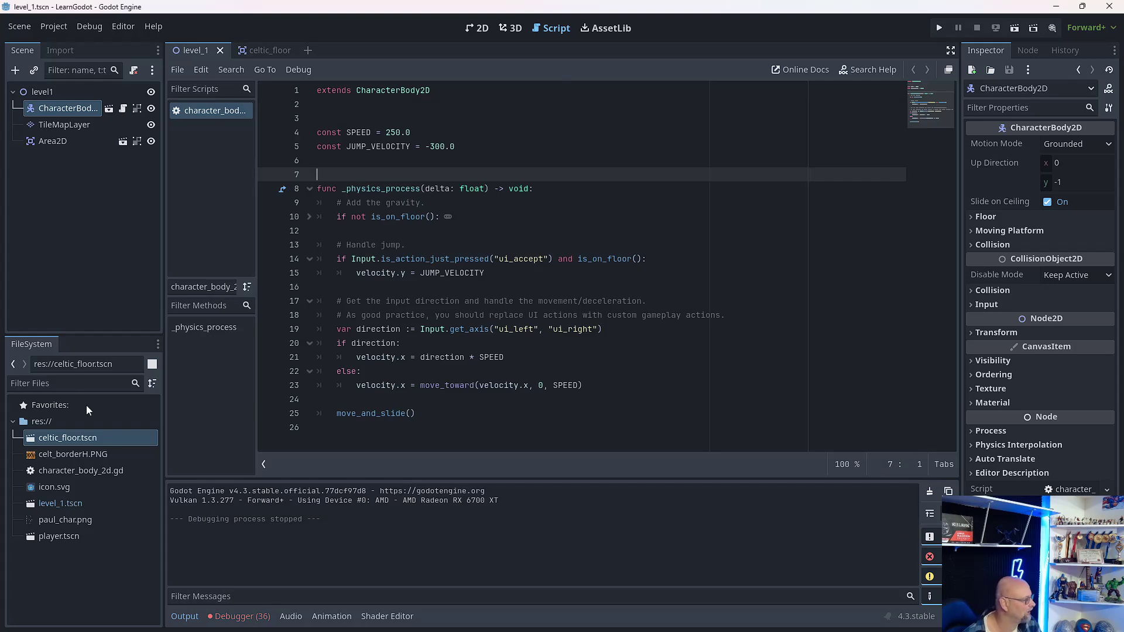
Show level_1 in the 2D workspace and bring up the full list of node types with the "coll" search filter cleared.
{"action": "left_click", "coordinate": [44, 244]}
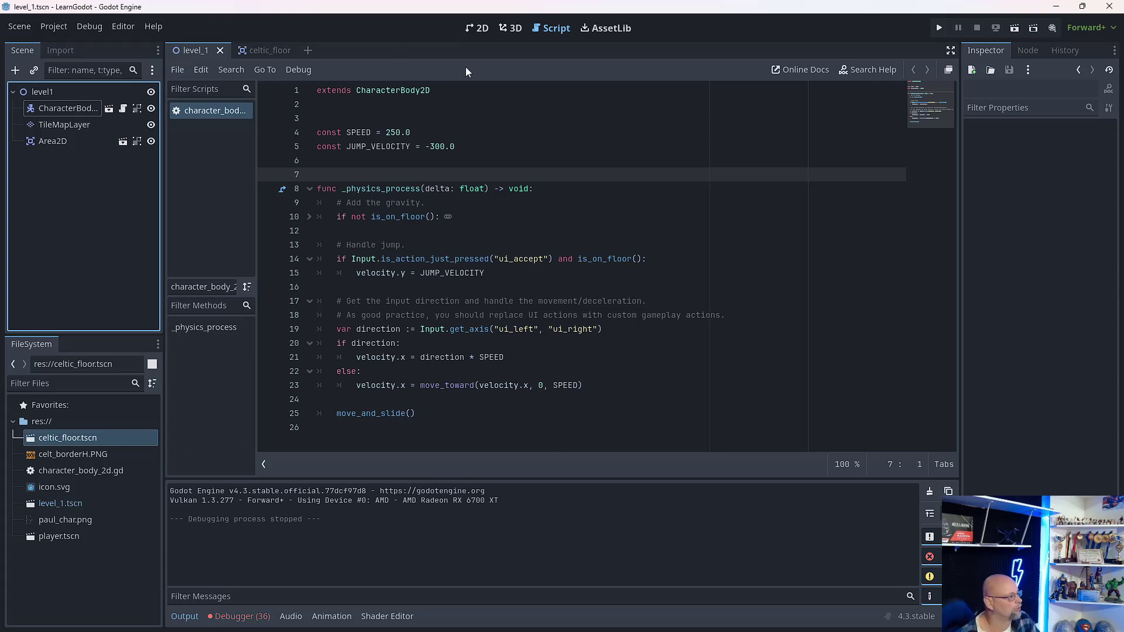
{"action": "left_click", "coordinate": [484, 30]}
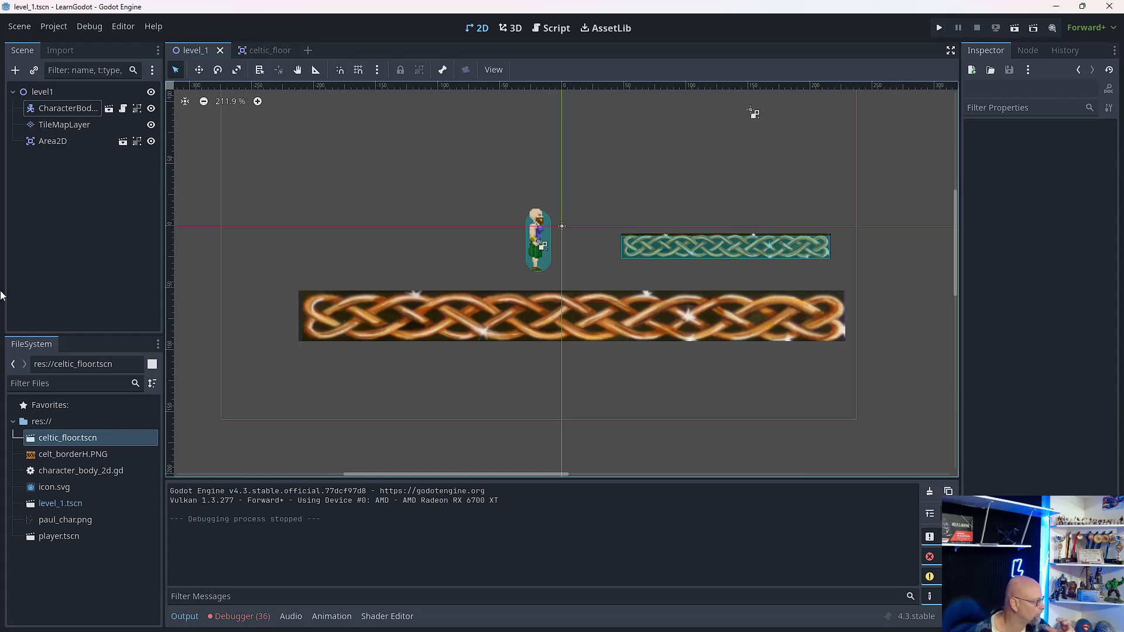
{"action": "left_click", "coordinate": [16, 71]}
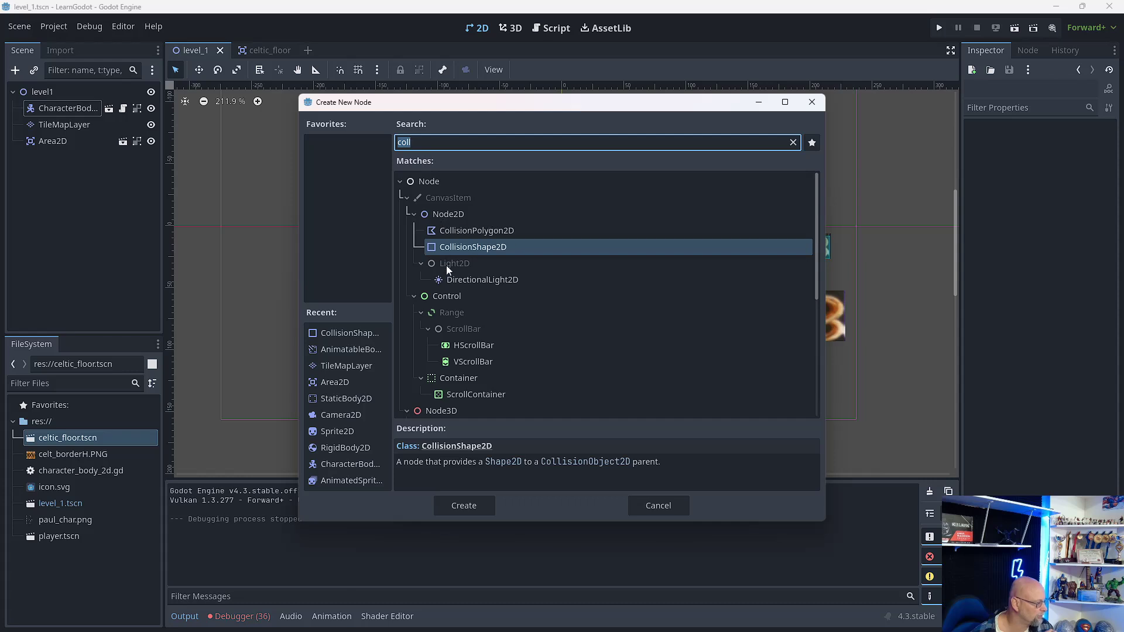
{"action": "left_click", "coordinate": [442, 143]}
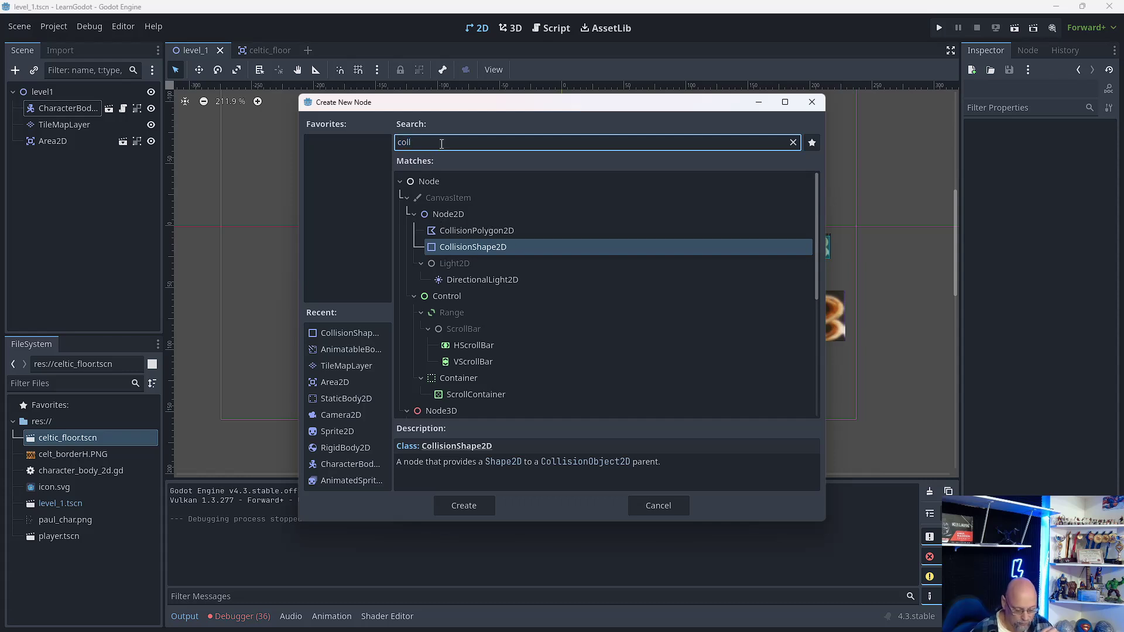
{"action": "key", "text": "BackSpace"}
{"action": "key", "text": "BackSpace"}
{"action": "key", "text": "BackSpace"}
{"action": "key", "text": "BackSpace"}
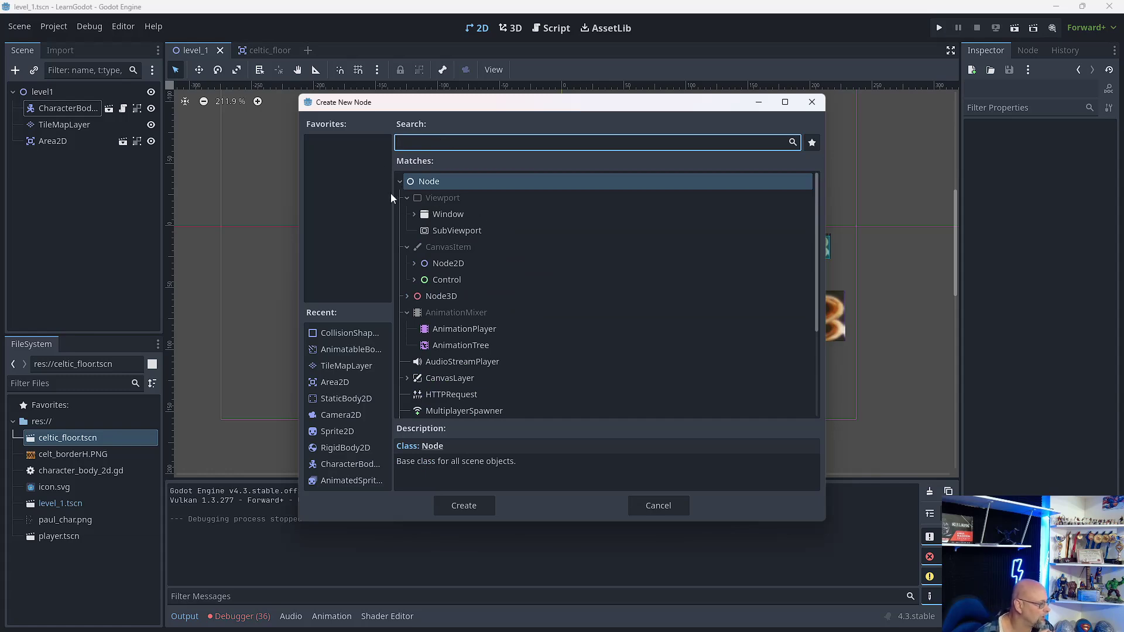
Examine the node types grouped under Control and Node2D, and collapse the Control, Node2D and Node3D branches.
{"action": "left_click", "coordinate": [418, 280]}
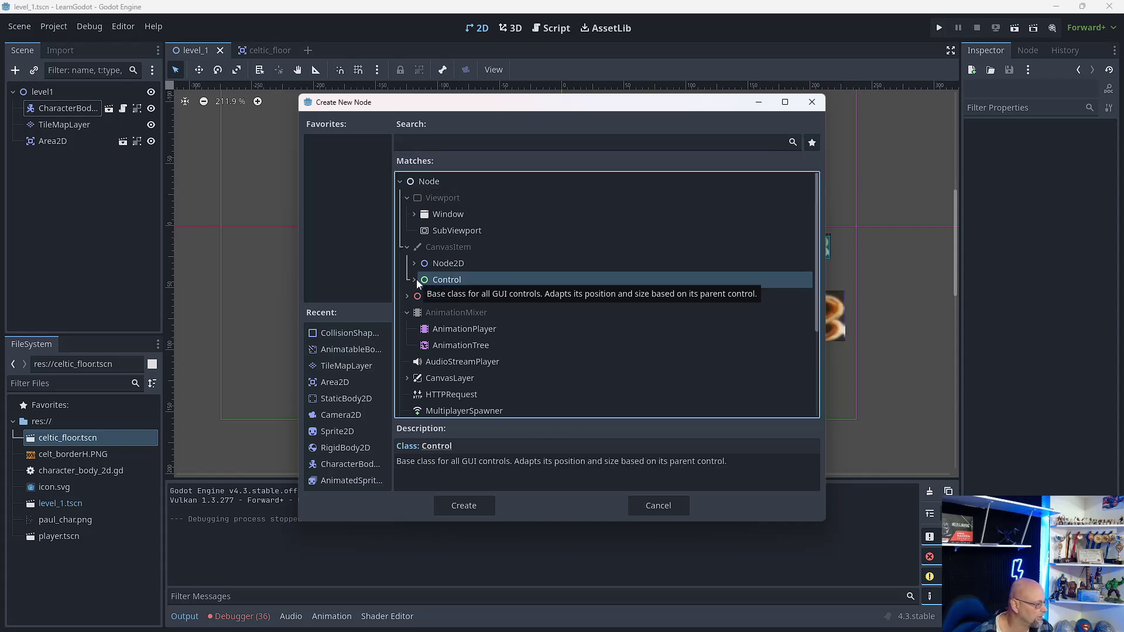
{"action": "left_click", "coordinate": [416, 280]}
{"action": "scroll", "coordinate": [468, 300], "scroll_direction": "down", "scroll_amount": 4}
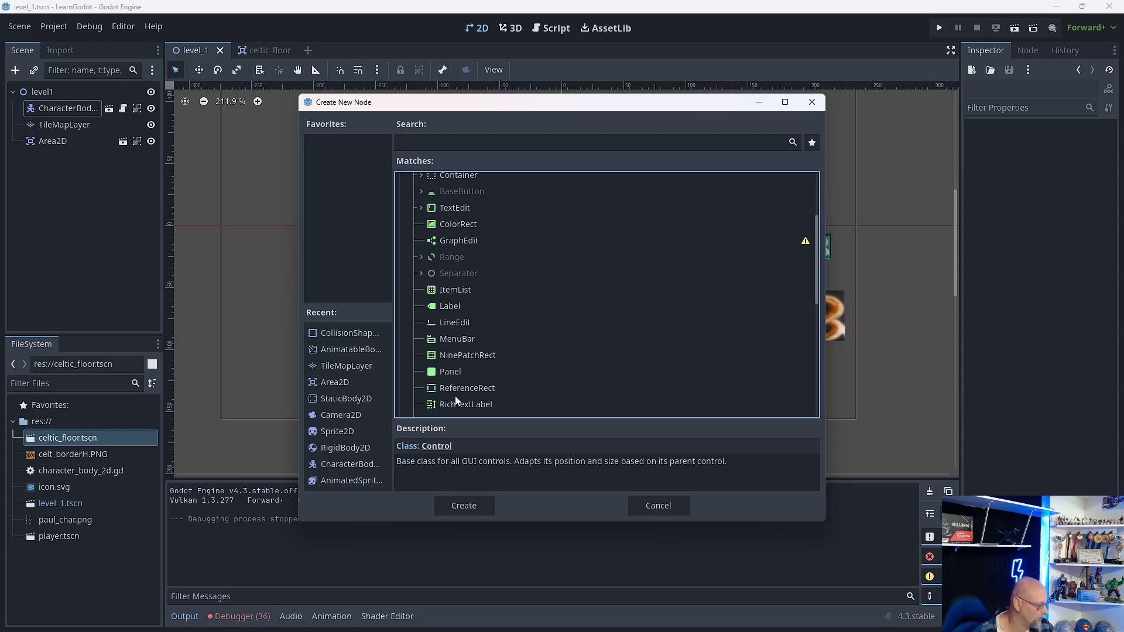
{"action": "scroll", "coordinate": [451, 315], "scroll_direction": "up", "scroll_amount": 4}
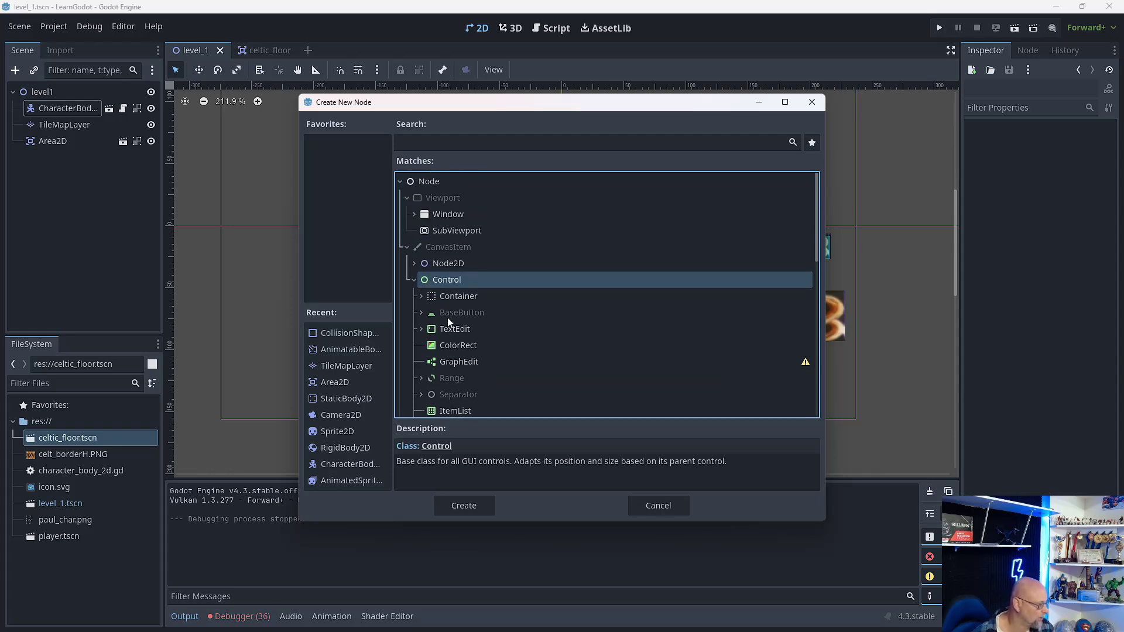
{"action": "left_click", "coordinate": [414, 280]}
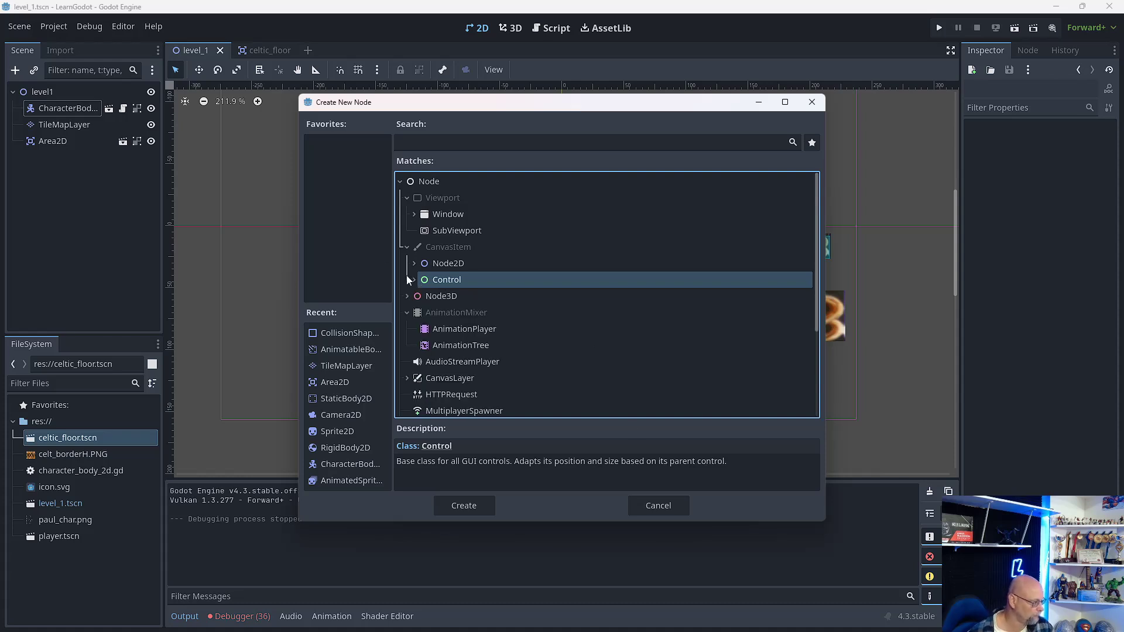
{"action": "left_click", "coordinate": [414, 263]}
{"action": "scroll", "coordinate": [466, 275], "scroll_direction": "down", "scroll_amount": 3}
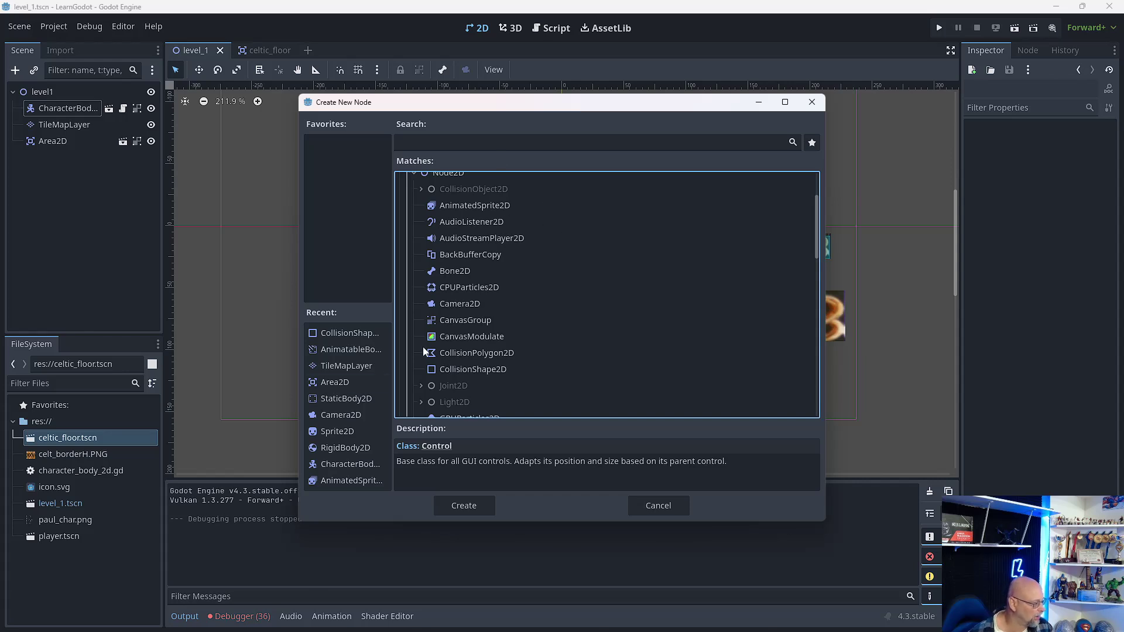
{"action": "scroll", "coordinate": [422, 285], "scroll_direction": "up", "scroll_amount": 3}
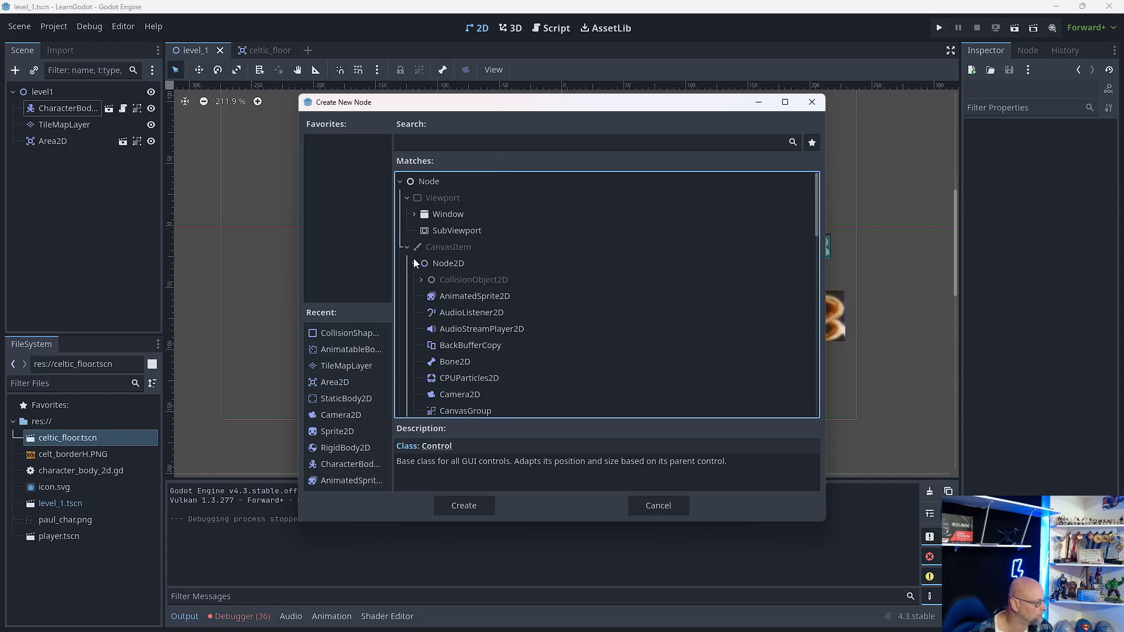
{"action": "left_click", "coordinate": [414, 261]}
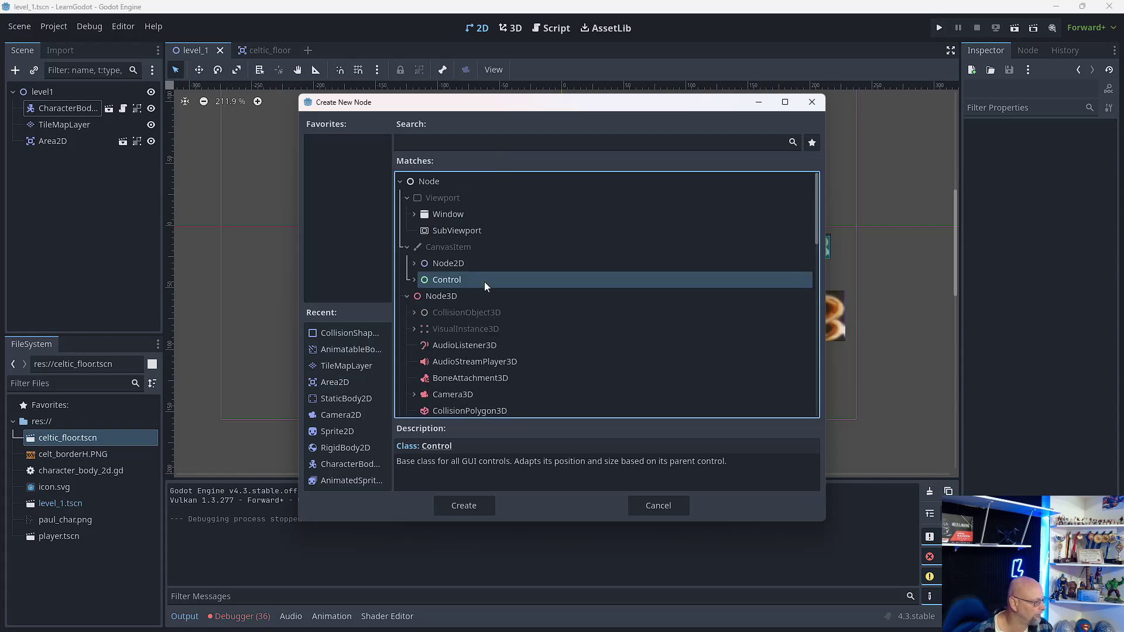
{"action": "left_click", "coordinate": [408, 296]}
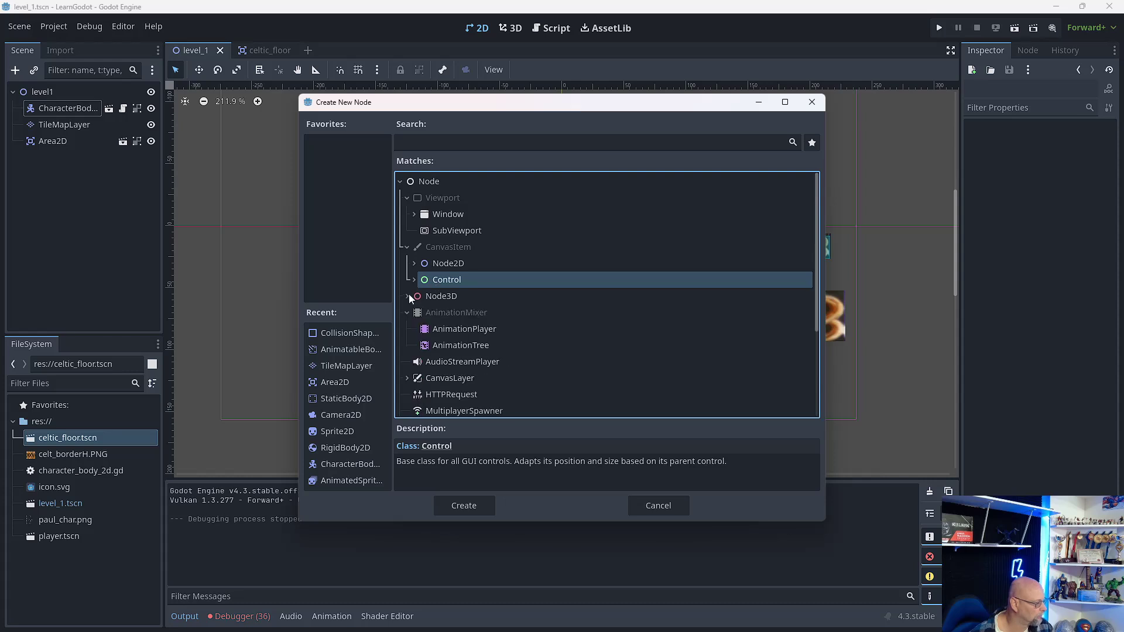
Examine the remaining node types from AnimationMixer to WorldEnvironment, and close the node list without adding a node.
{"action": "scroll", "coordinate": [457, 320], "scroll_direction": "down", "scroll_amount": 2}
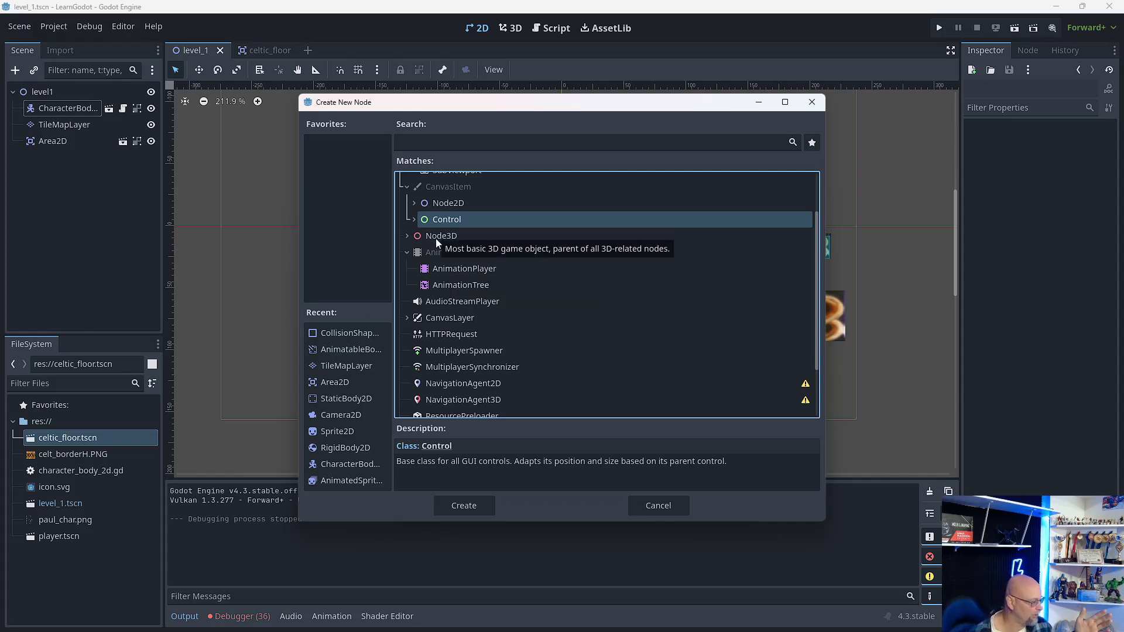
{"action": "scroll", "coordinate": [462, 275], "scroll_direction": "down", "scroll_amount": 1}
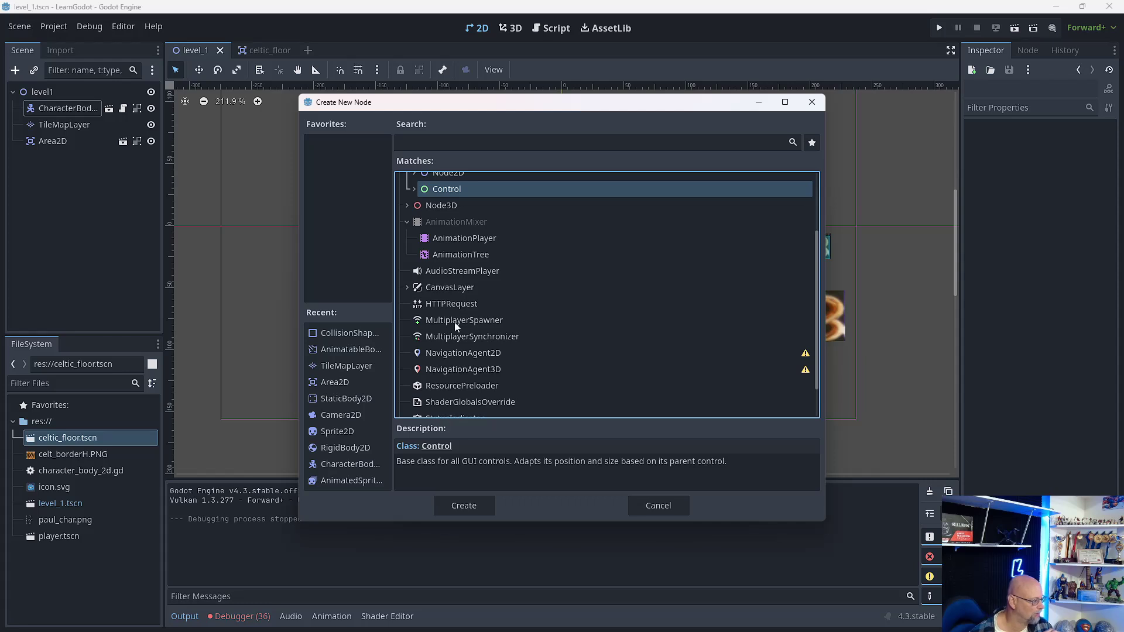
{"action": "scroll", "coordinate": [459, 328], "scroll_direction": "down", "scroll_amount": 2}
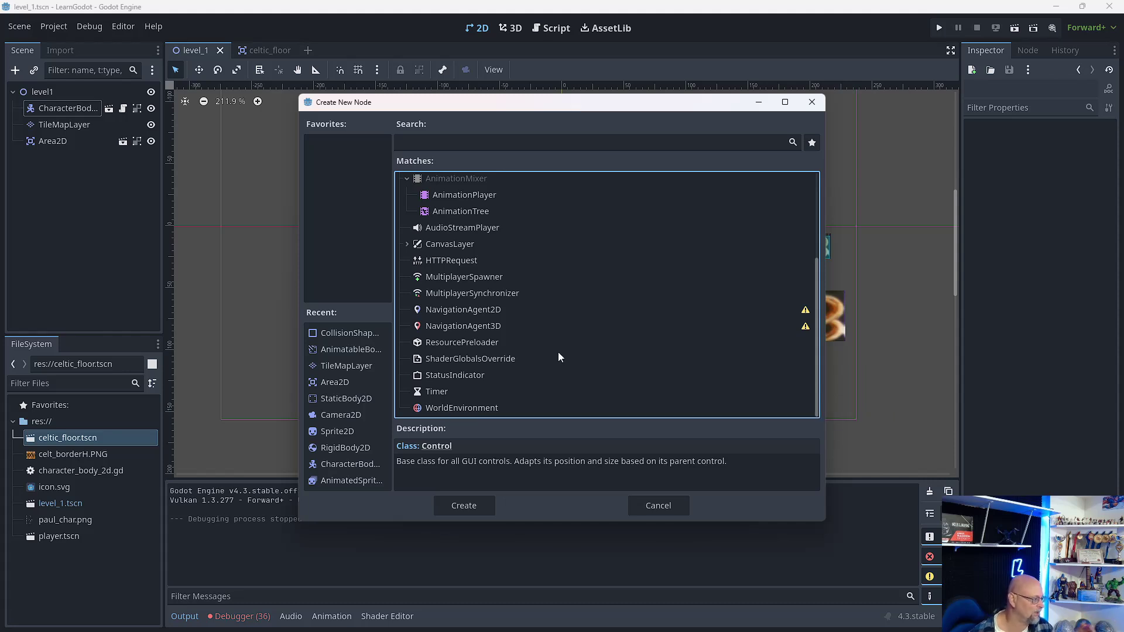
{"action": "scroll", "coordinate": [564, 339], "scroll_direction": "up", "scroll_amount": 5}
{"action": "scroll", "coordinate": [564, 345], "scroll_direction": "up", "scroll_amount": 1}
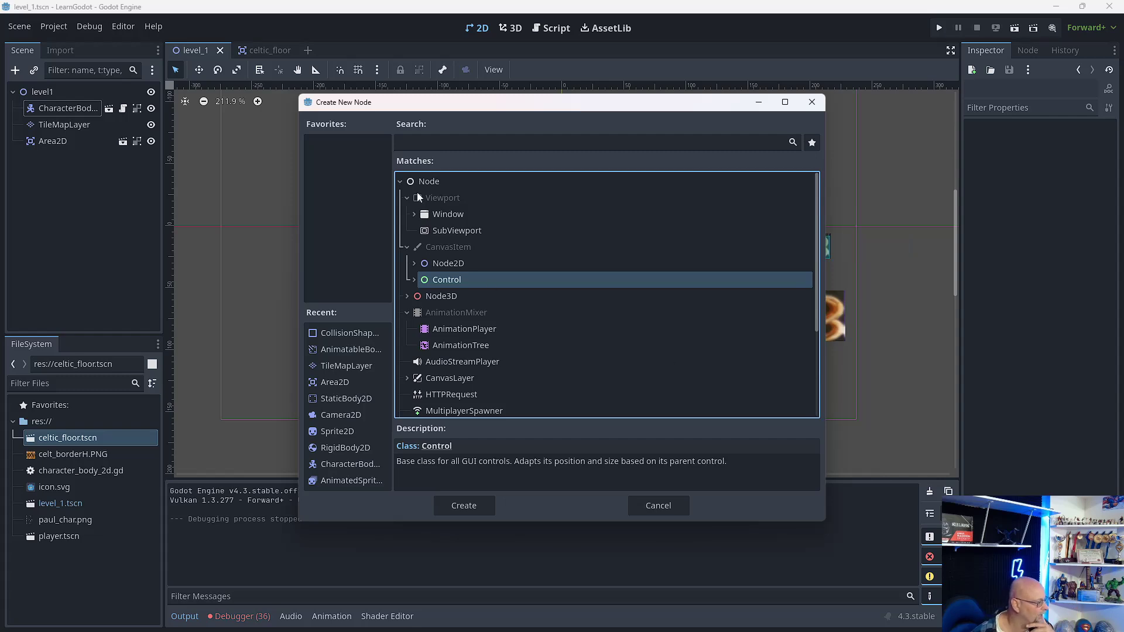
{"action": "left_click", "coordinate": [657, 507]}
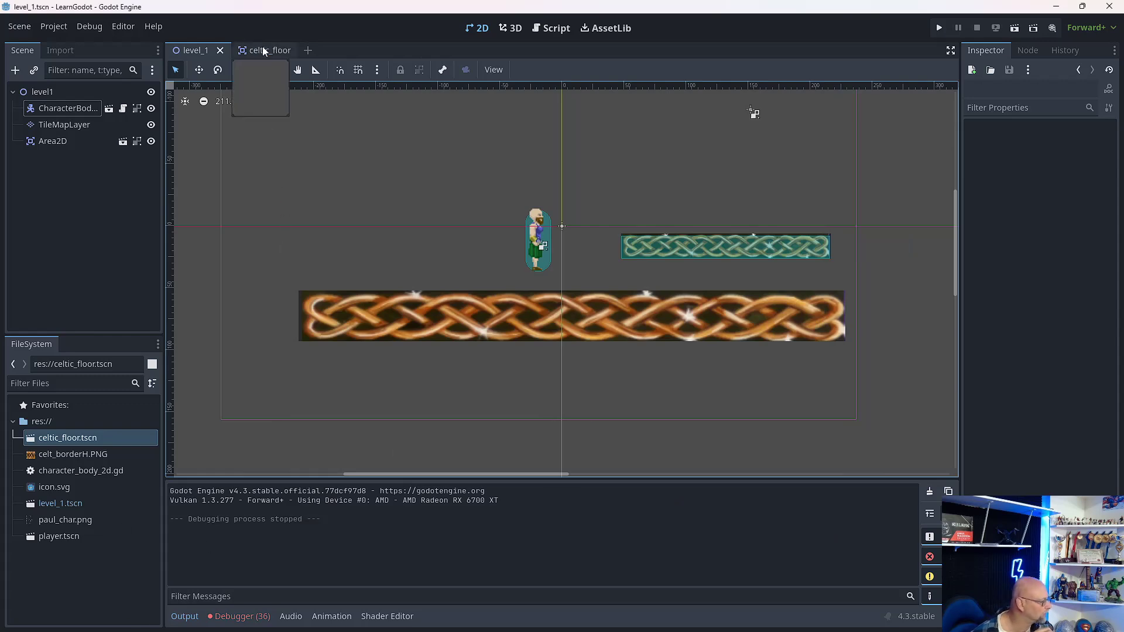
Move the green-highlighted Celtic floor Area2D in level_1 toward the right, to about (255, -79).
{"action": "left_click", "coordinate": [104, 536]}
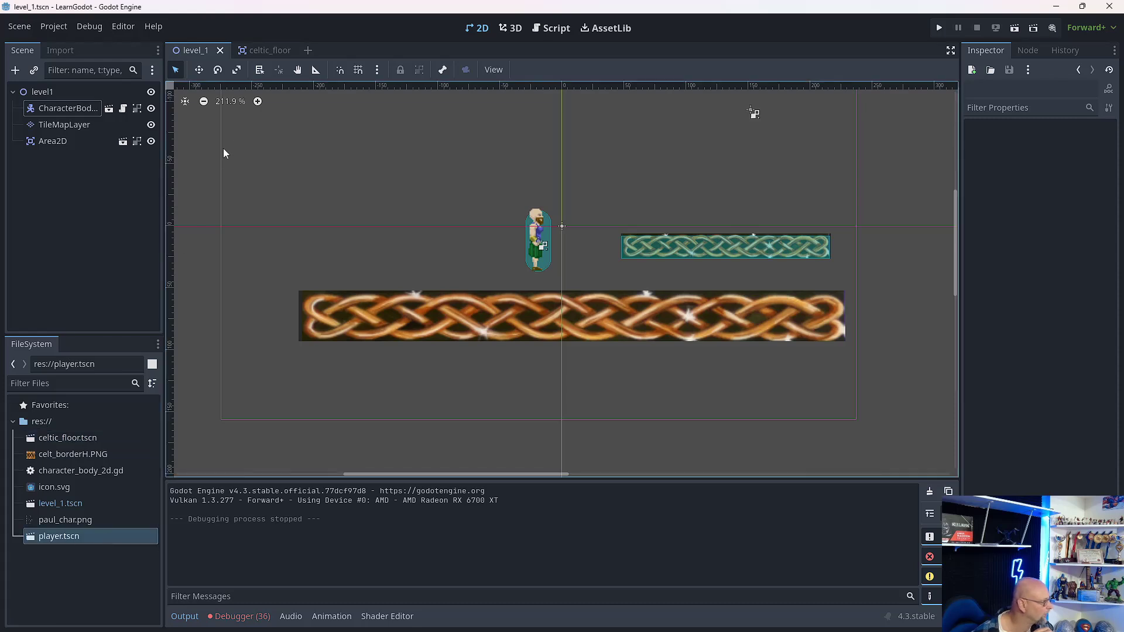
{"action": "left_click", "coordinate": [676, 251]}
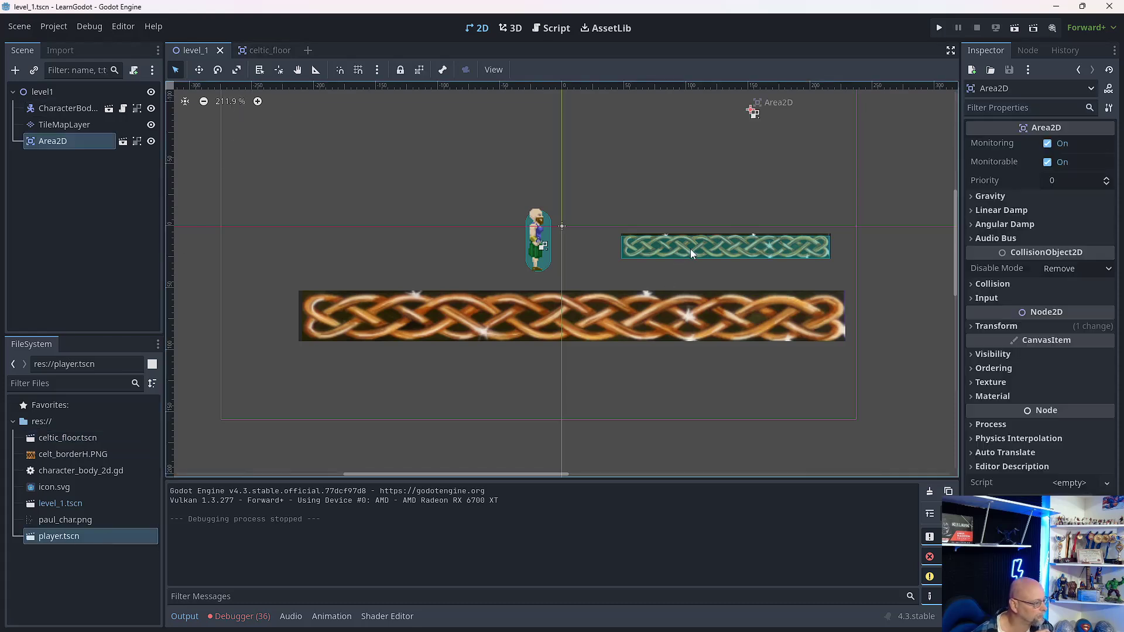
{"action": "left_click_drag", "start_coordinate": [697, 247], "coordinate": [825, 263]}
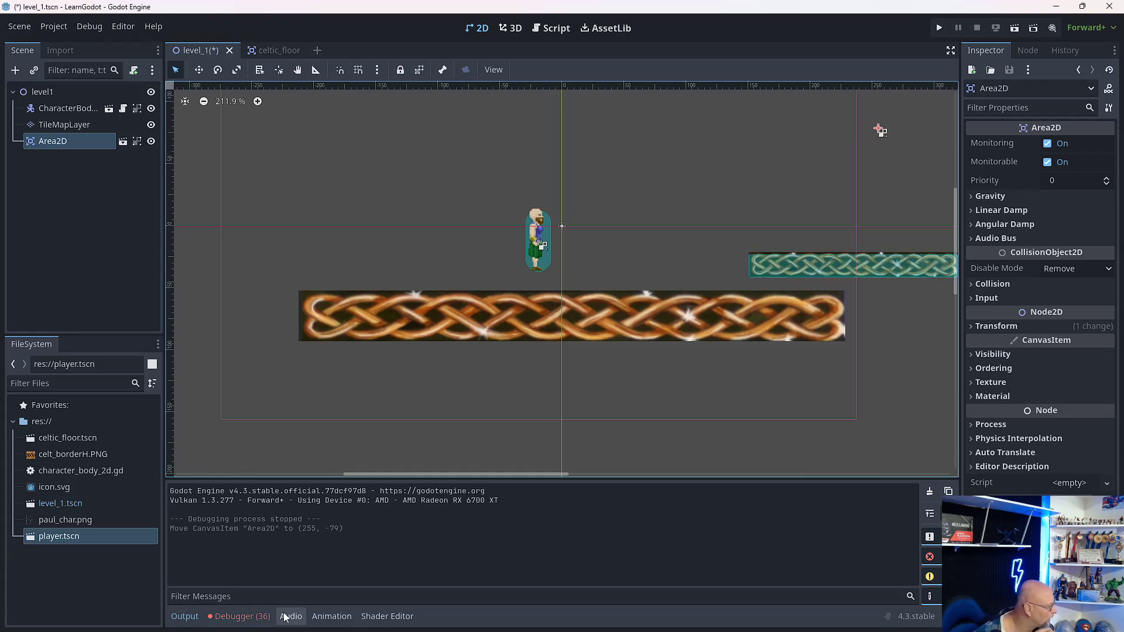
In the celtic_floor scene, reorder the nodes so Sprite2D comes below CollisionShape2D under Area2D, and clear the selection.
{"action": "left_click", "coordinate": [291, 49]}
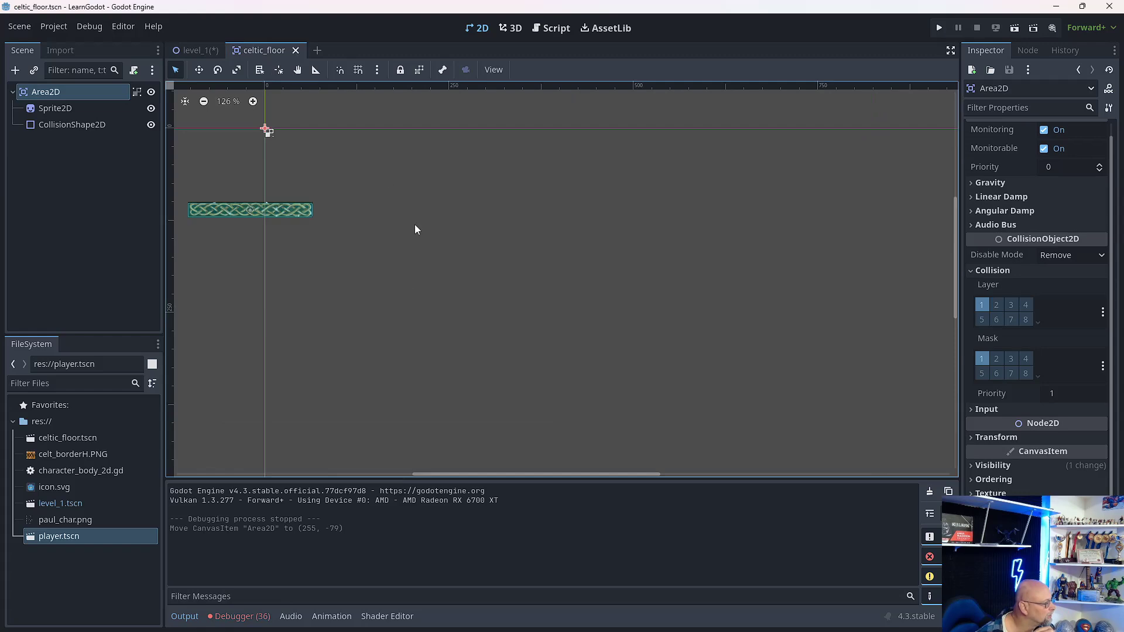
{"action": "left_click", "coordinate": [89, 124]}
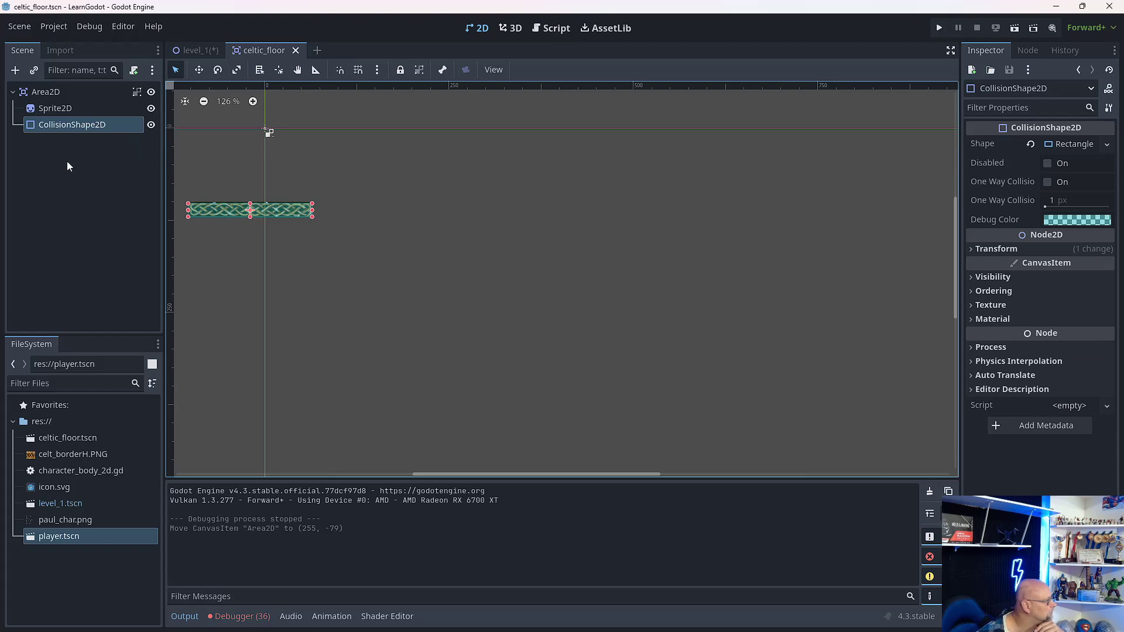
{"action": "left_click", "coordinate": [60, 112]}
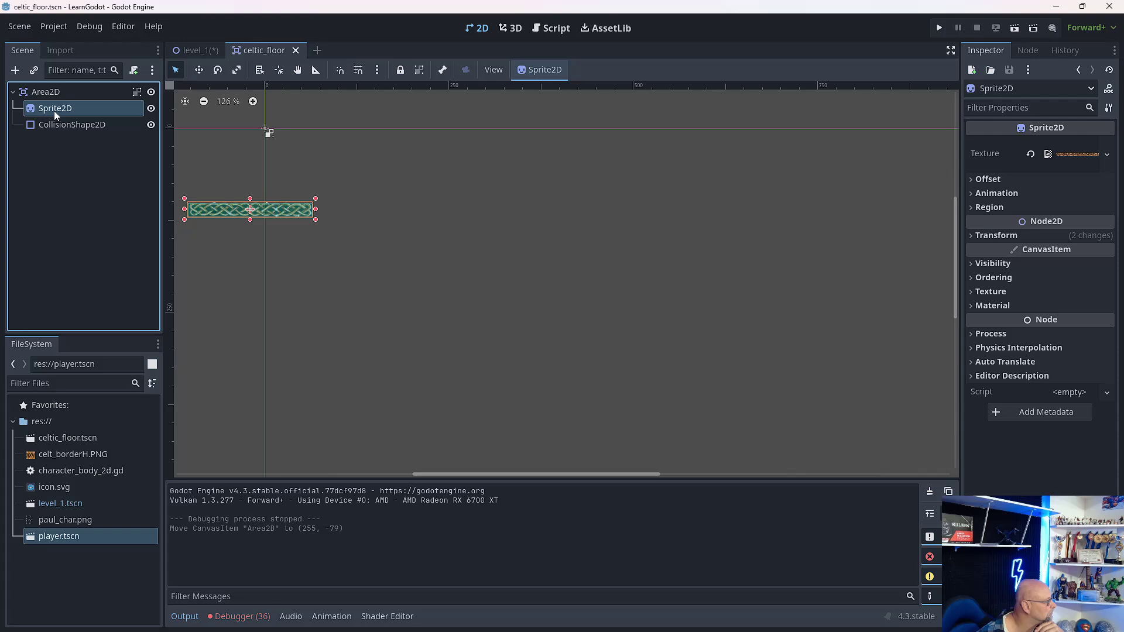
{"action": "left_click_drag", "start_coordinate": [51, 112], "coordinate": [44, 130]}
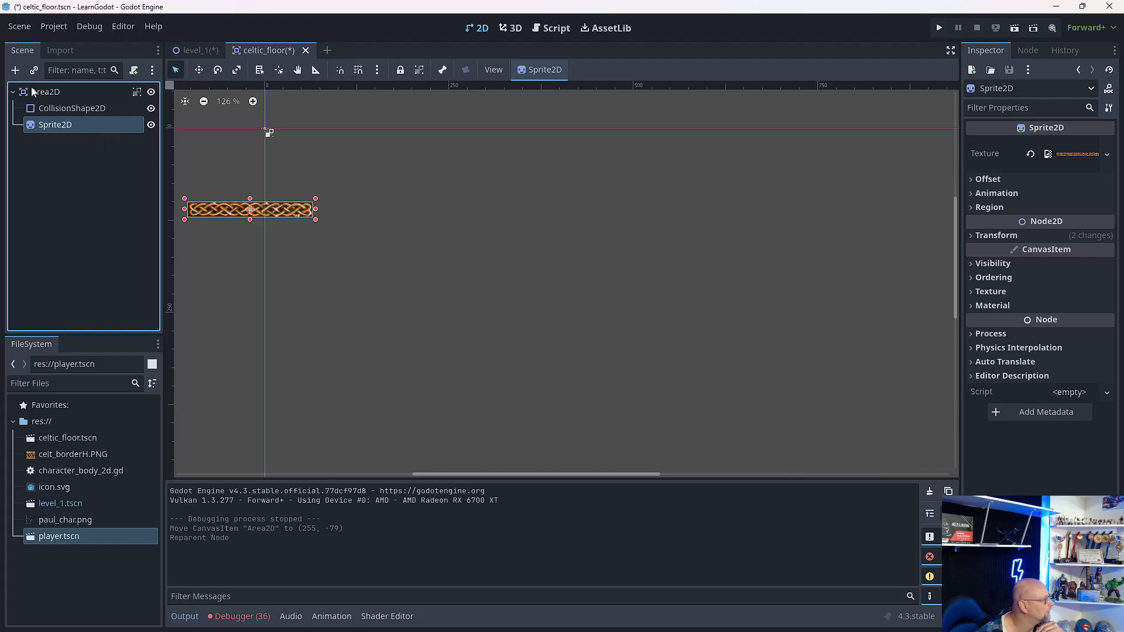
{"action": "left_click", "coordinate": [58, 174]}
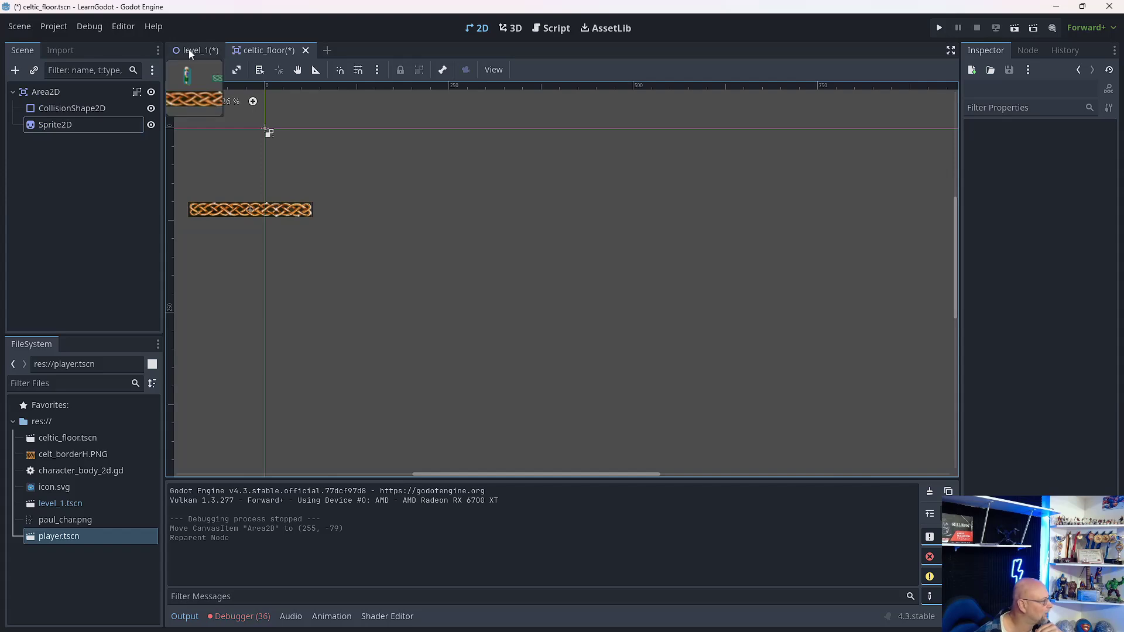
Open the player.tscn scene and look over the Animation editor and the Shader Editor.
{"action": "double_click", "coordinate": [47, 538]}
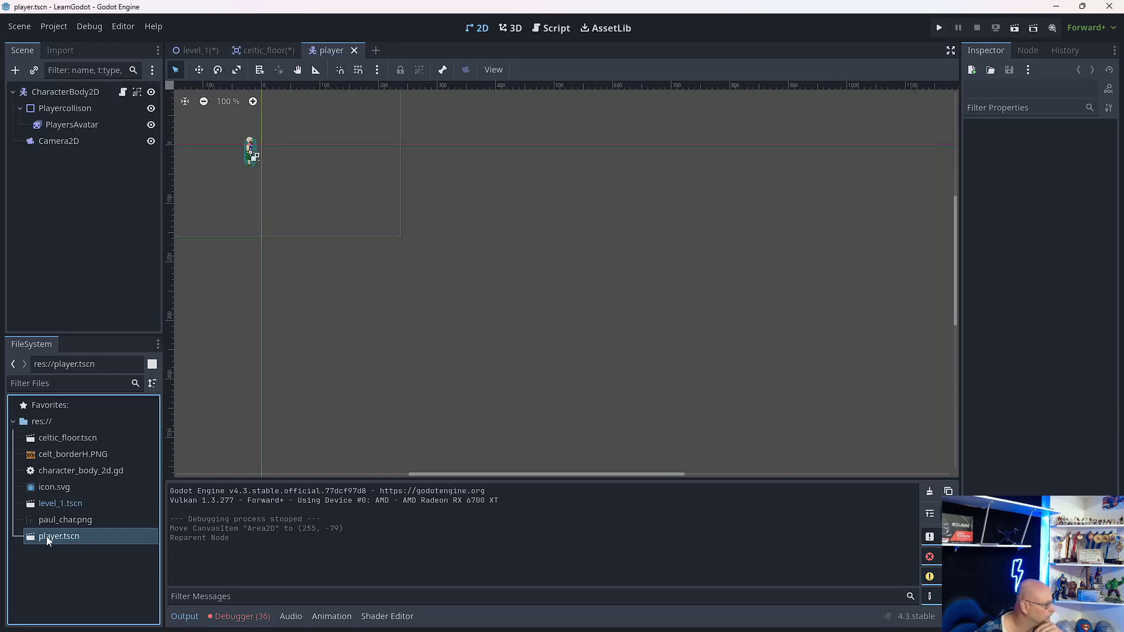
{"action": "left_click", "coordinate": [329, 51]}
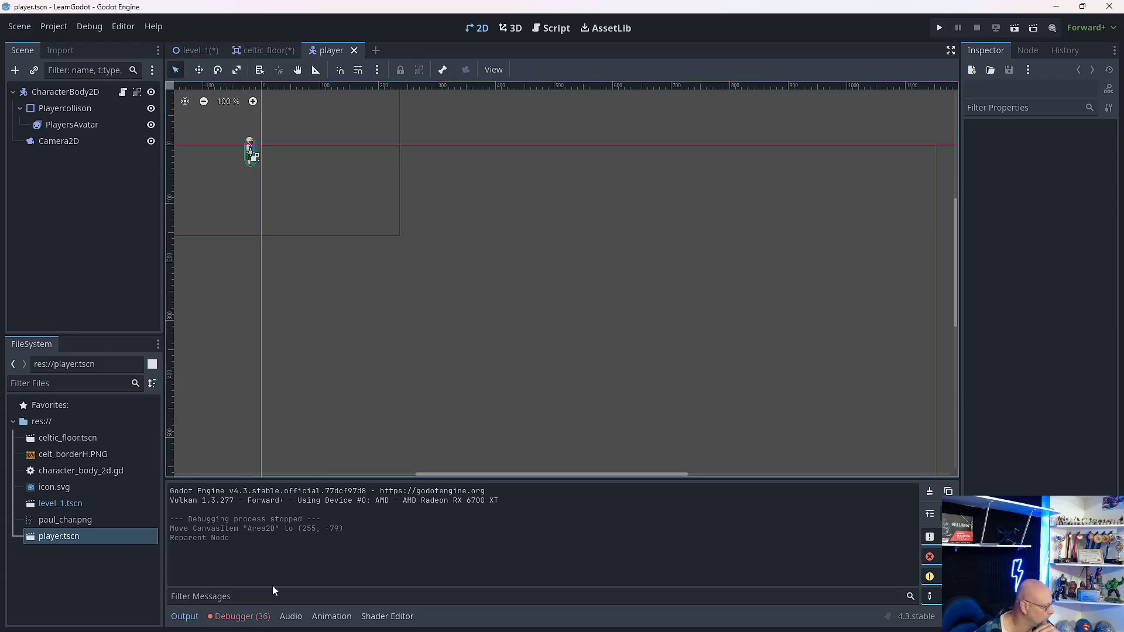
{"action": "left_click", "coordinate": [332, 616]}
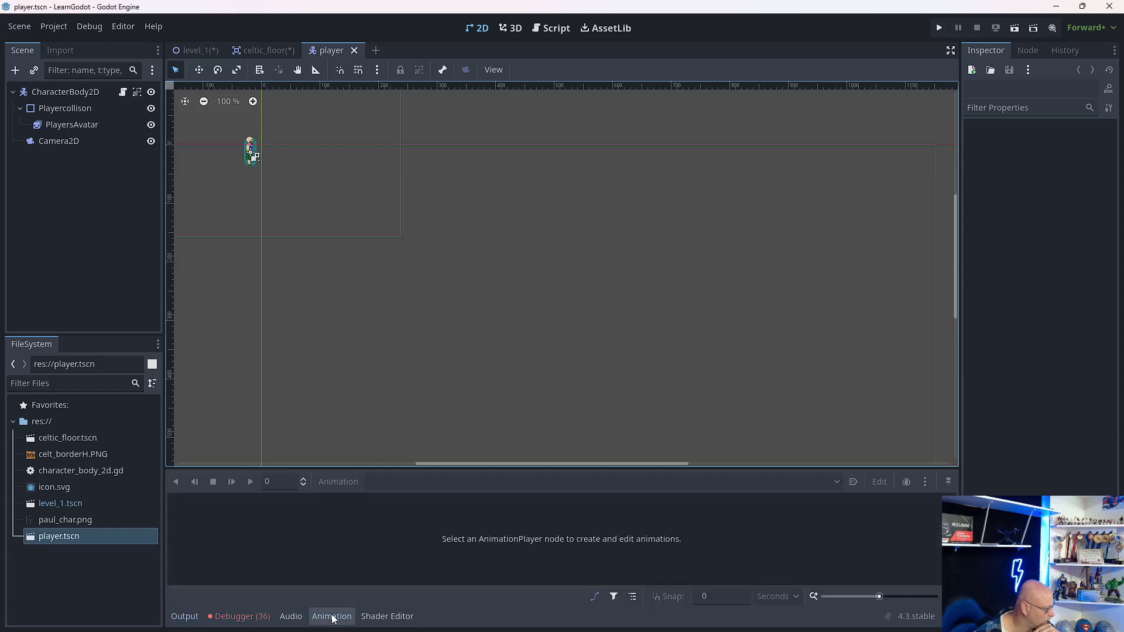
{"action": "left_click", "coordinate": [379, 617]}
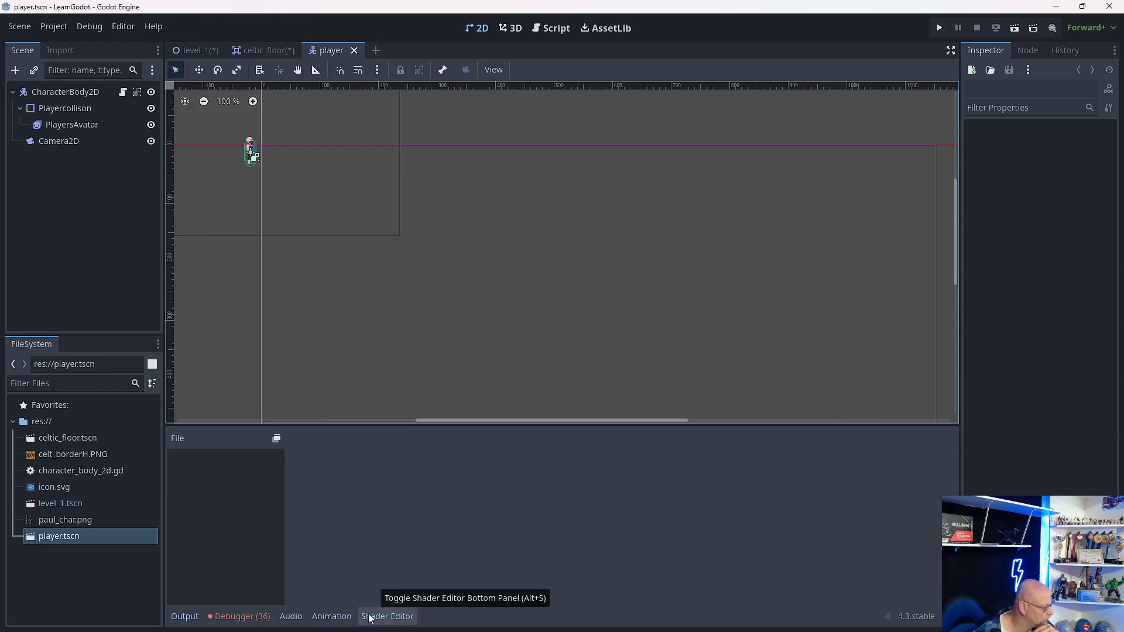
{"action": "left_click", "coordinate": [331, 619]}
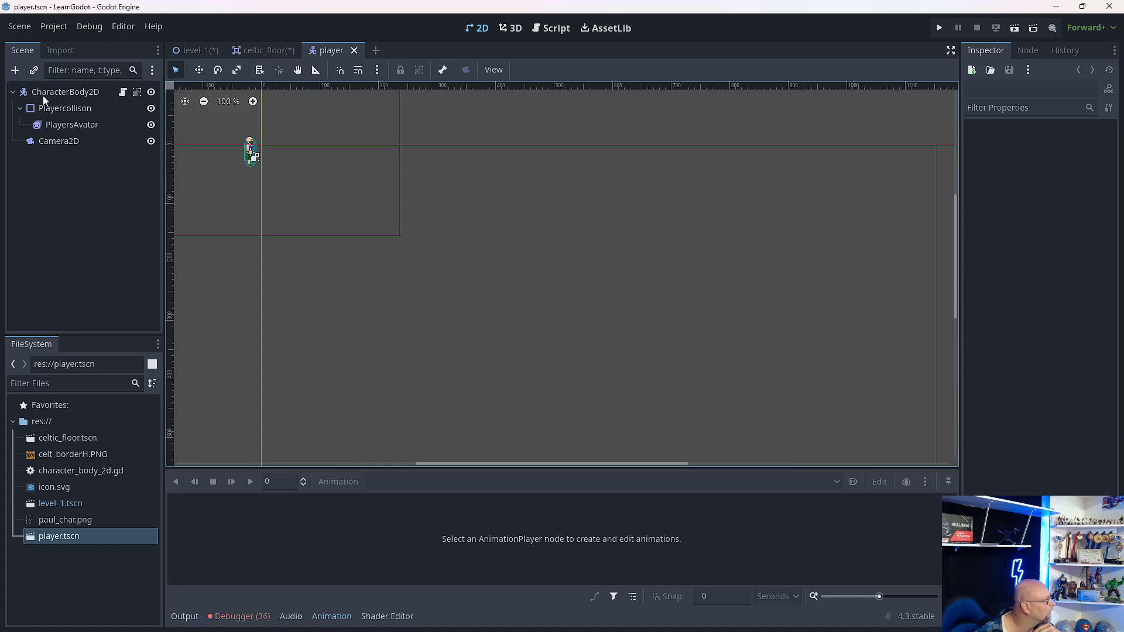
Examine the frames of the PlayersAvatar sprite's walk, jump, die and attack animations.
{"action": "left_click", "coordinate": [66, 125]}
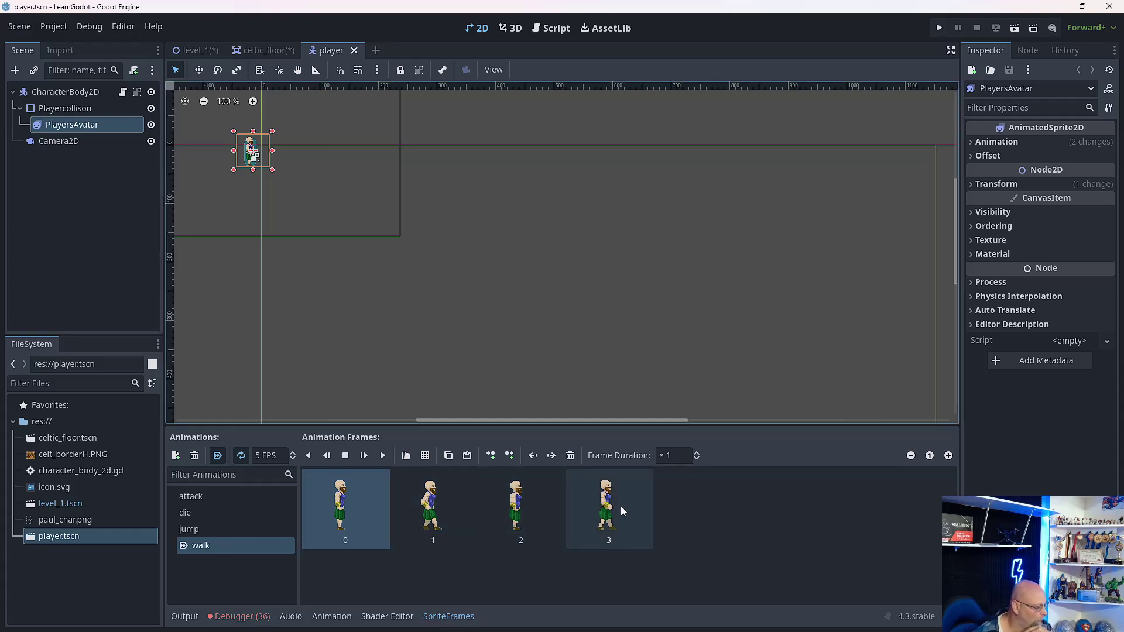
{"action": "left_click", "coordinate": [294, 460]}
{"action": "left_click", "coordinate": [179, 530]}
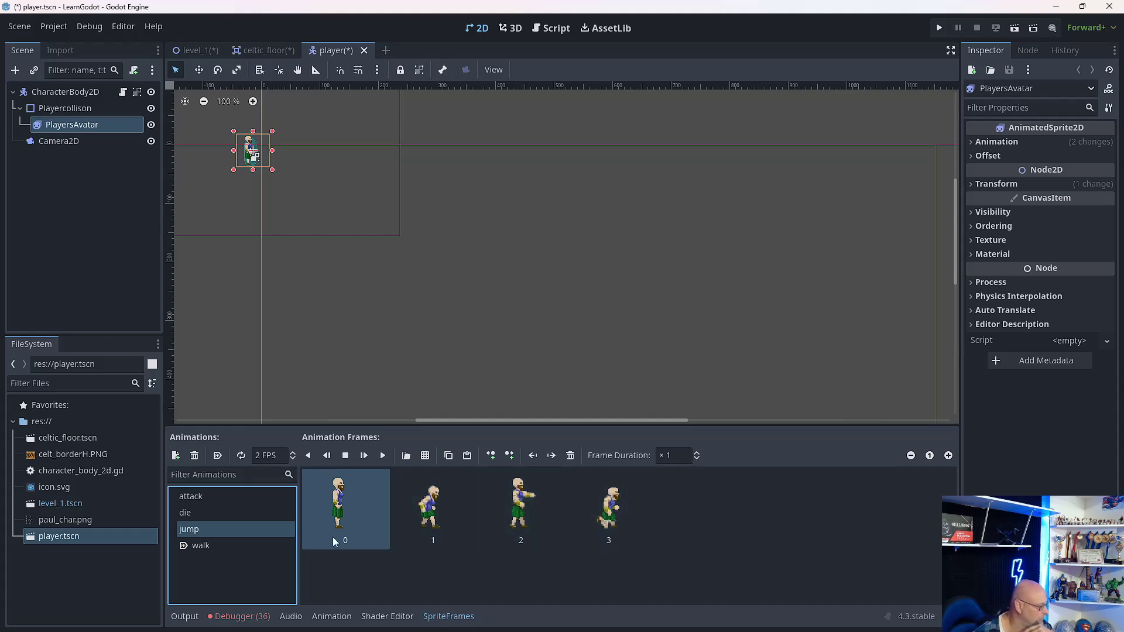
{"action": "left_click", "coordinate": [185, 512]}
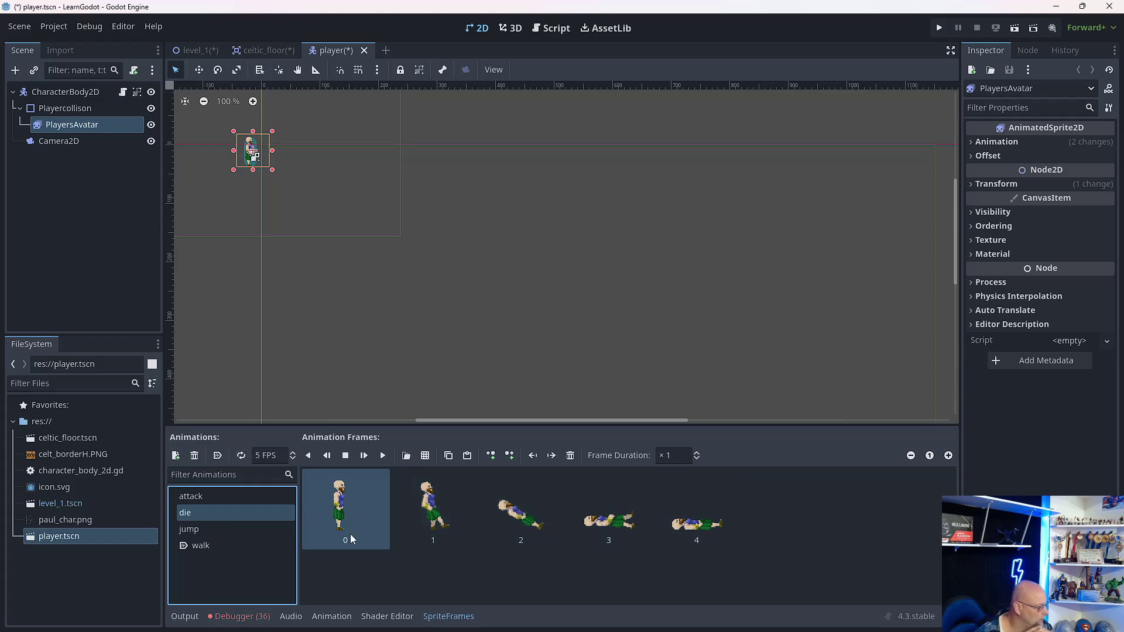
{"action": "left_click", "coordinate": [186, 529]}
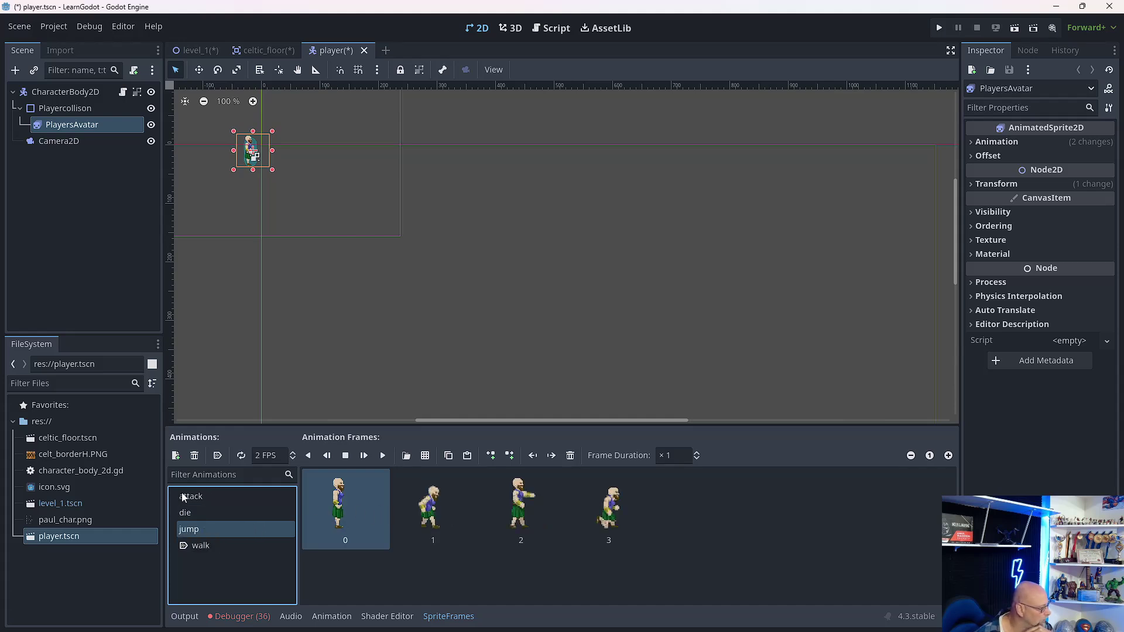
{"action": "left_click", "coordinate": [247, 494]}
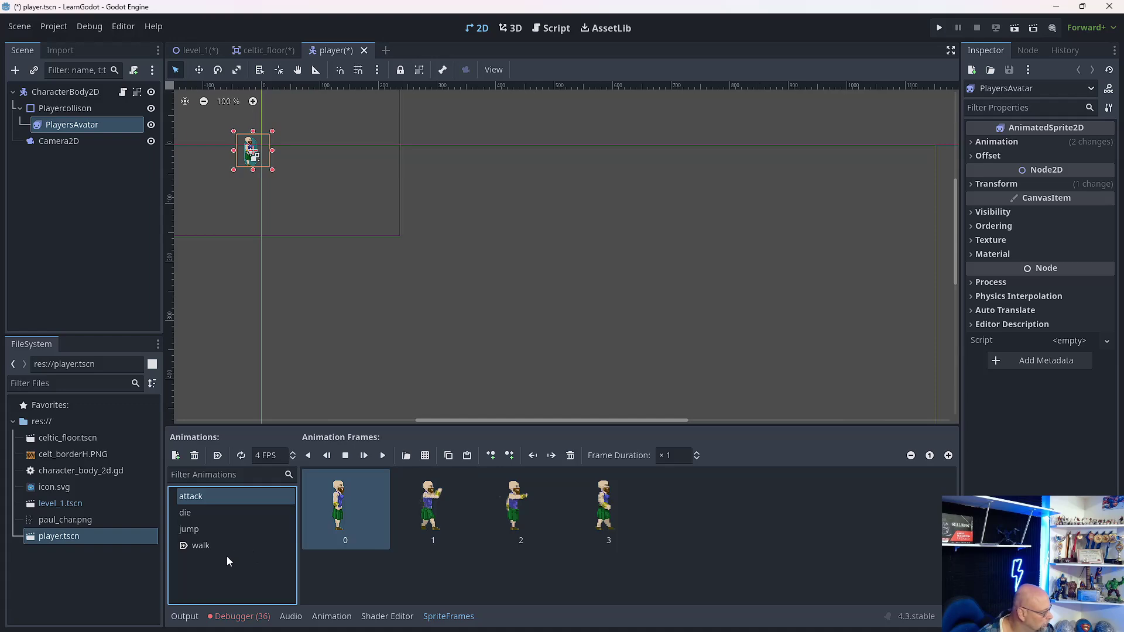
Add a new PlayersAvatar animation with two frames from the paul_char.png sprite sheet: row 1, column 3 and row 4, column 2.
{"action": "left_click", "coordinate": [176, 456]}
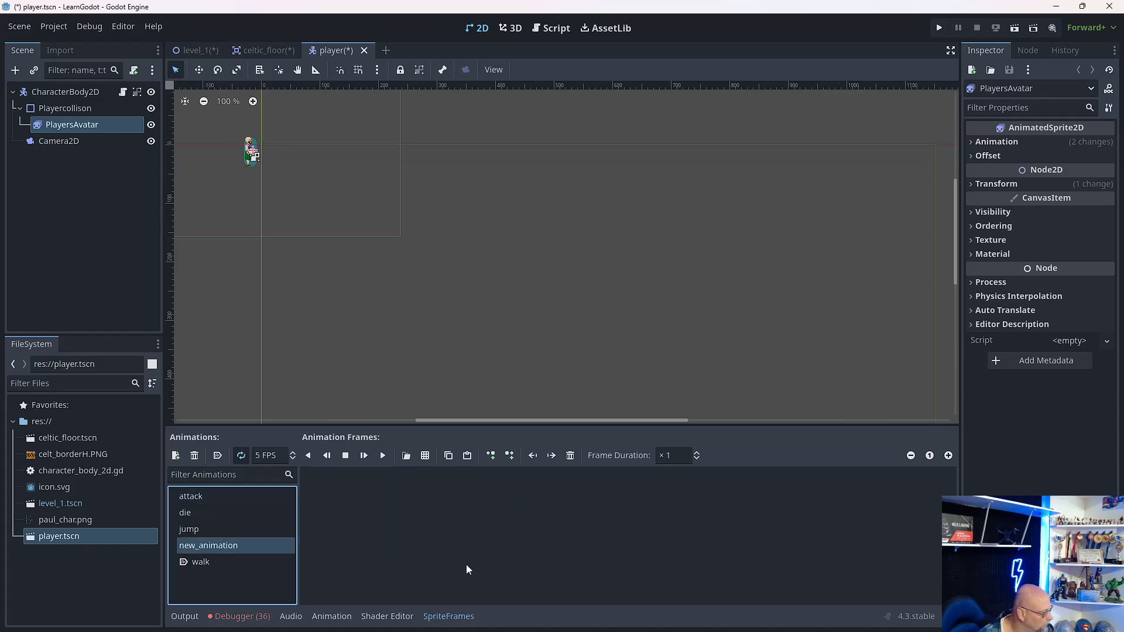
{"action": "left_click", "coordinate": [427, 458]}
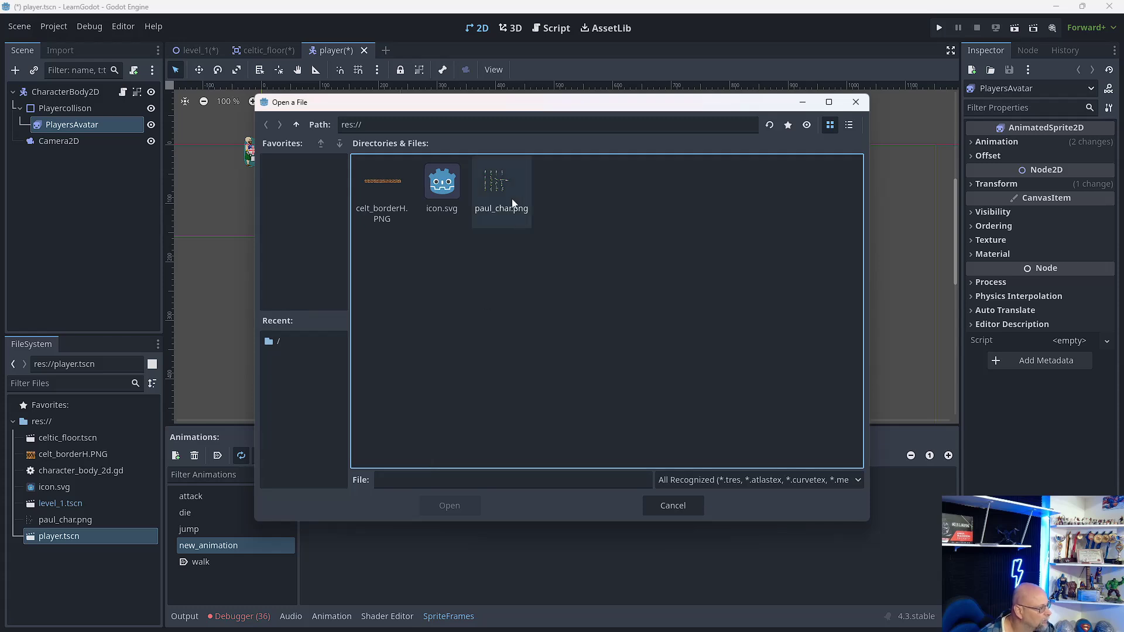
{"action": "left_click", "coordinate": [501, 188]}
{"action": "left_click", "coordinate": [440, 507]}
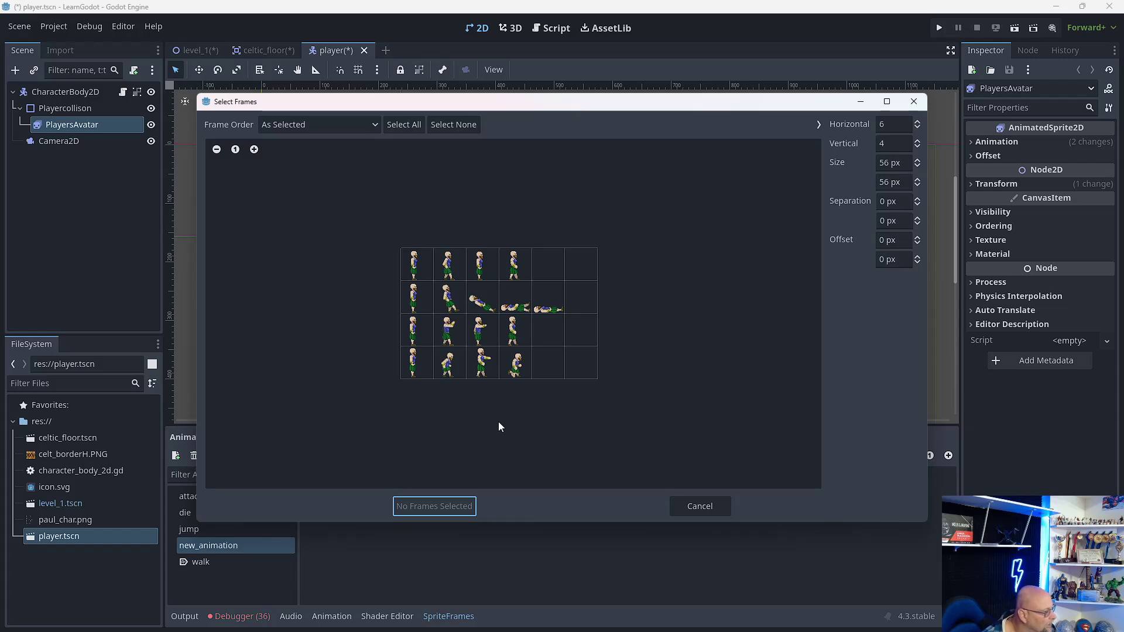
{"action": "left_click", "coordinate": [482, 270]}
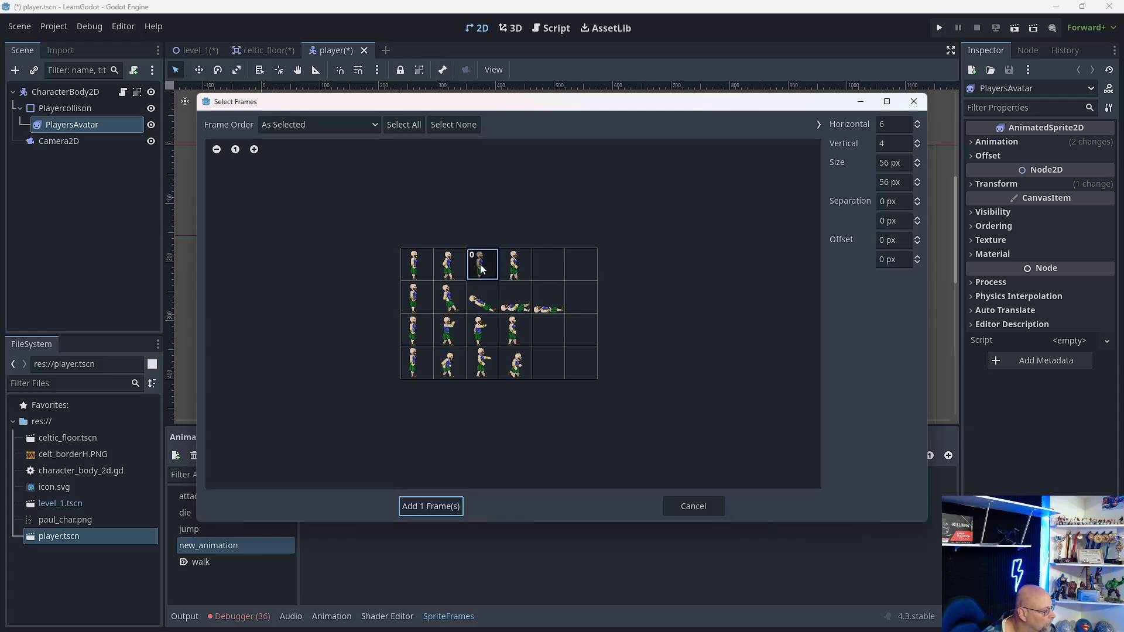
{"action": "left_click", "coordinate": [478, 372]}
{"action": "left_click", "coordinate": [448, 375]}
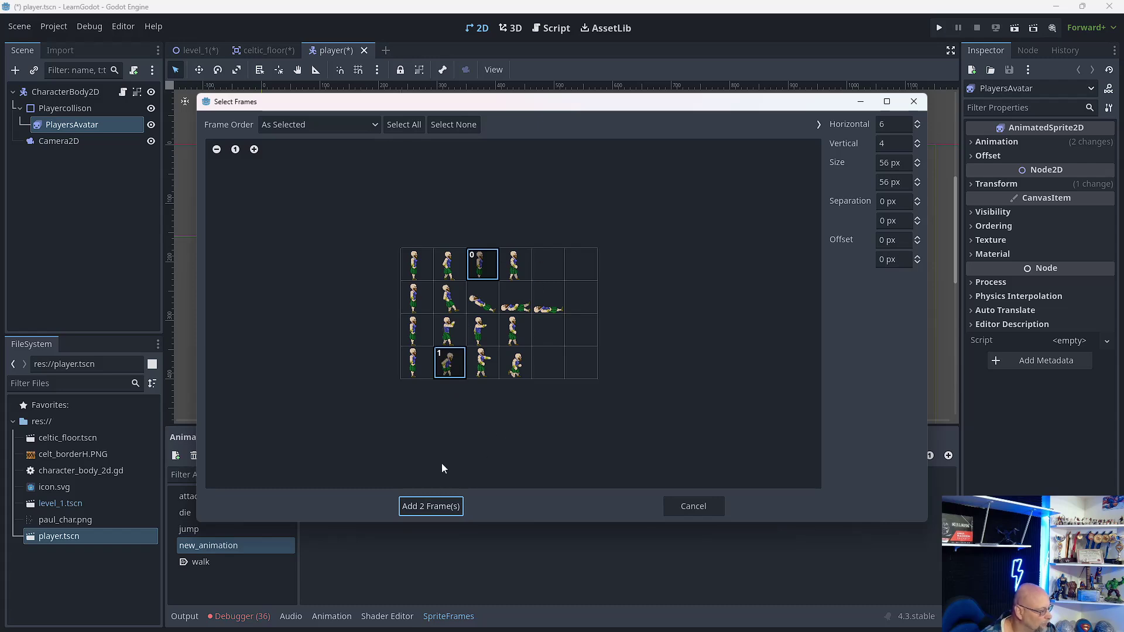
{"action": "left_click", "coordinate": [430, 507]}
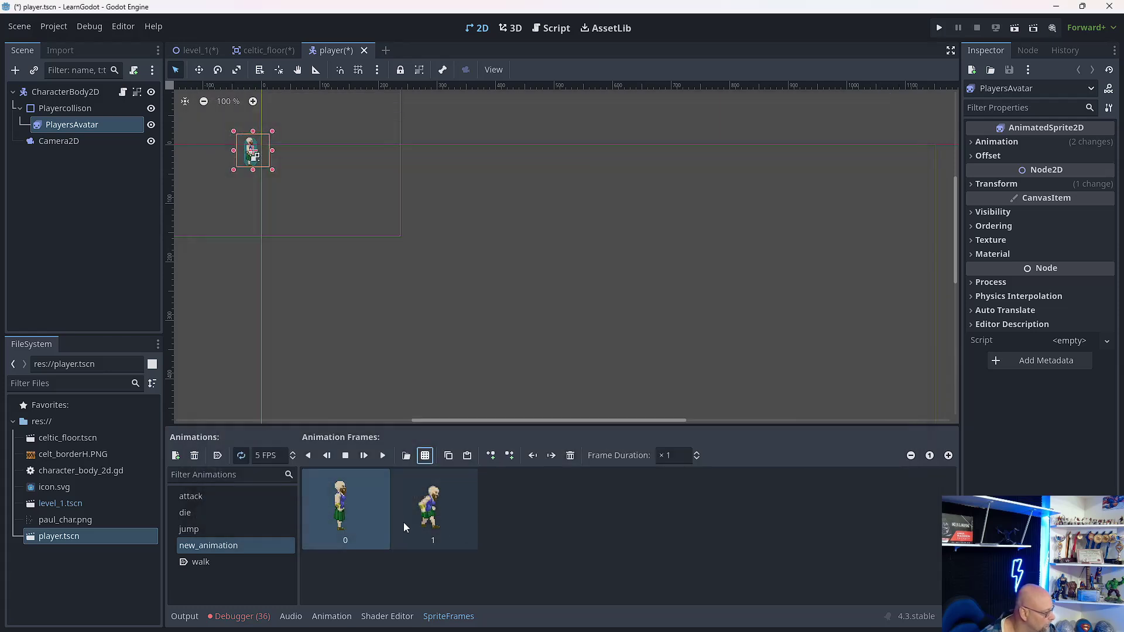
Set the new animation's speed to 4 FPS and rename it idle.
{"action": "left_click", "coordinate": [292, 461]}
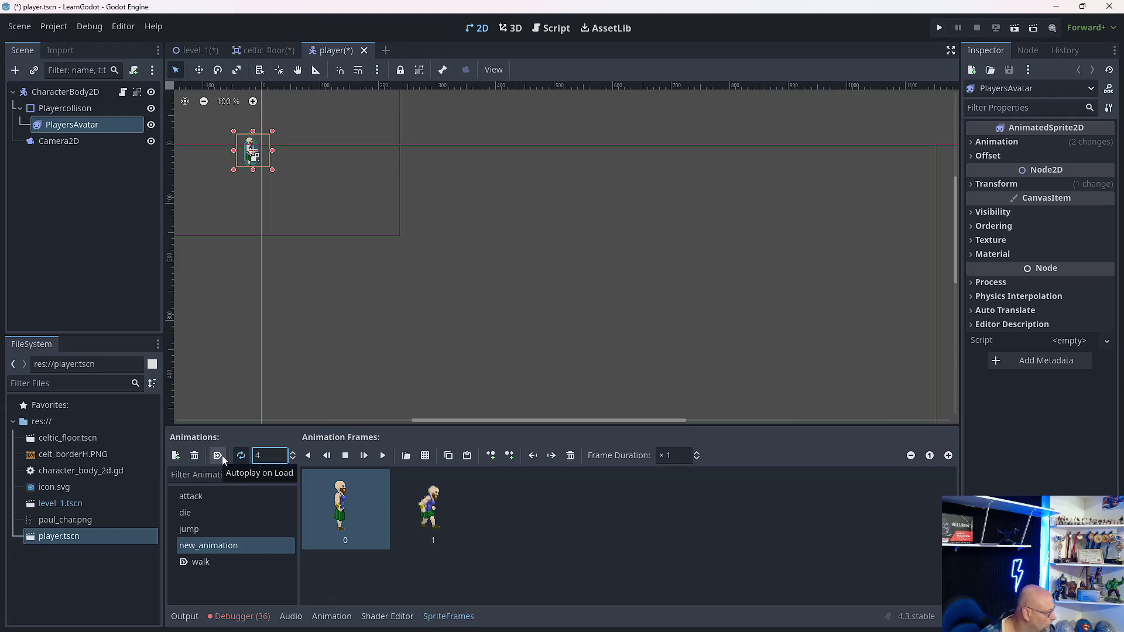
{"action": "double_click", "coordinate": [244, 548]}
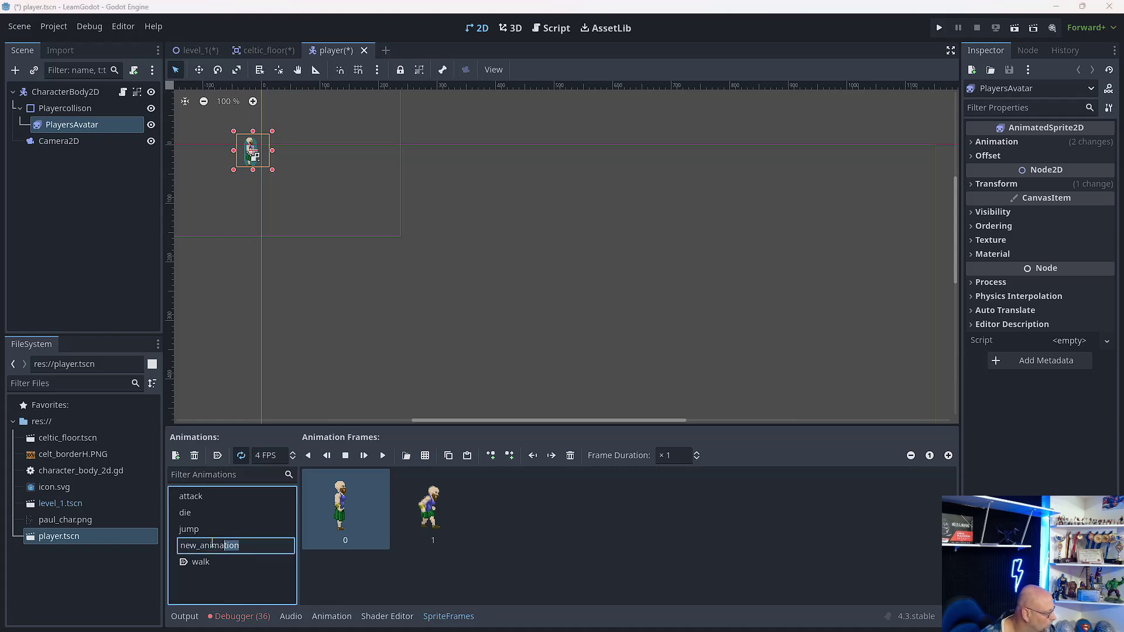
{"action": "key", "text": "BackSpace"}
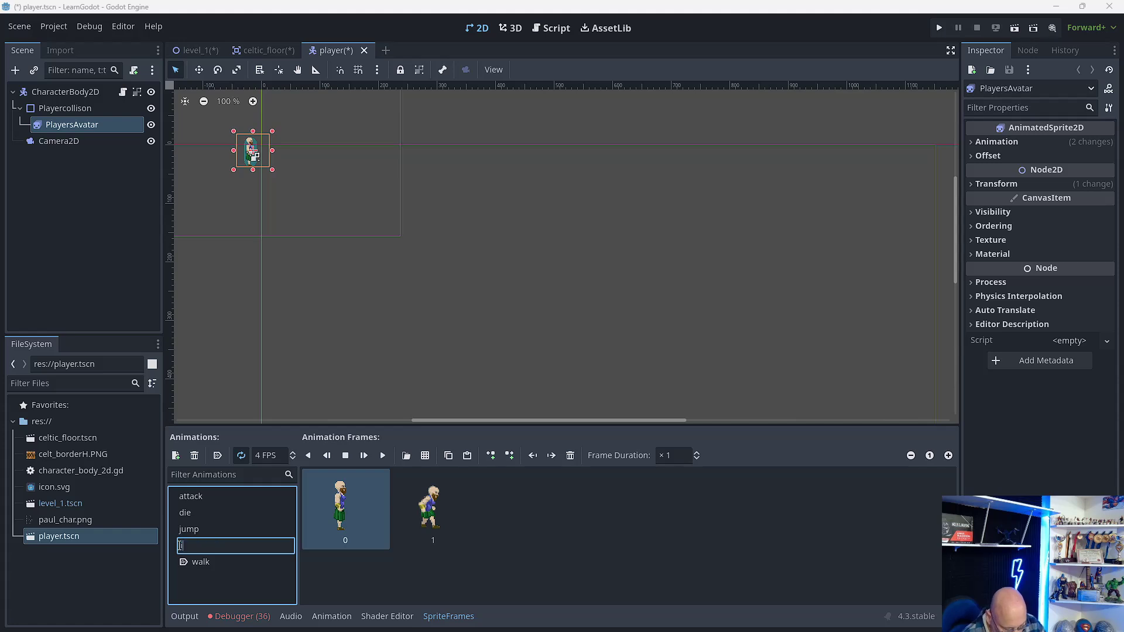
{"action": "type", "text": "idle"}
{"action": "key", "text": "Return"}
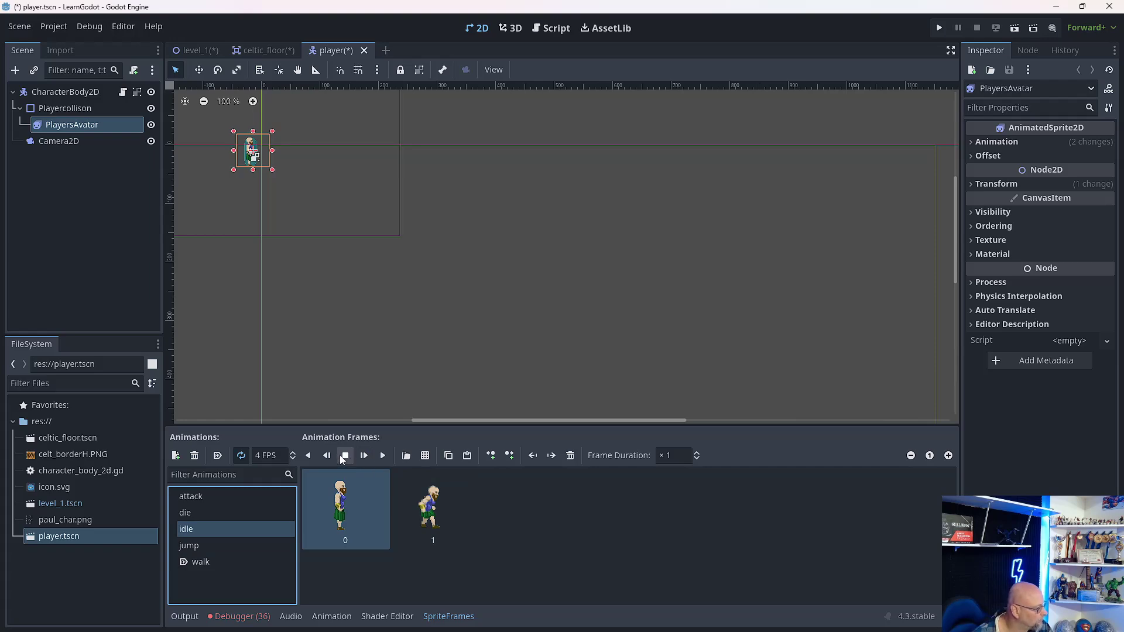
Preview the idle animation on the player sprite up close and stop the playback.
{"action": "middle_click_drag", "start_coordinate": [239, 140], "coordinate": [523, 289]}
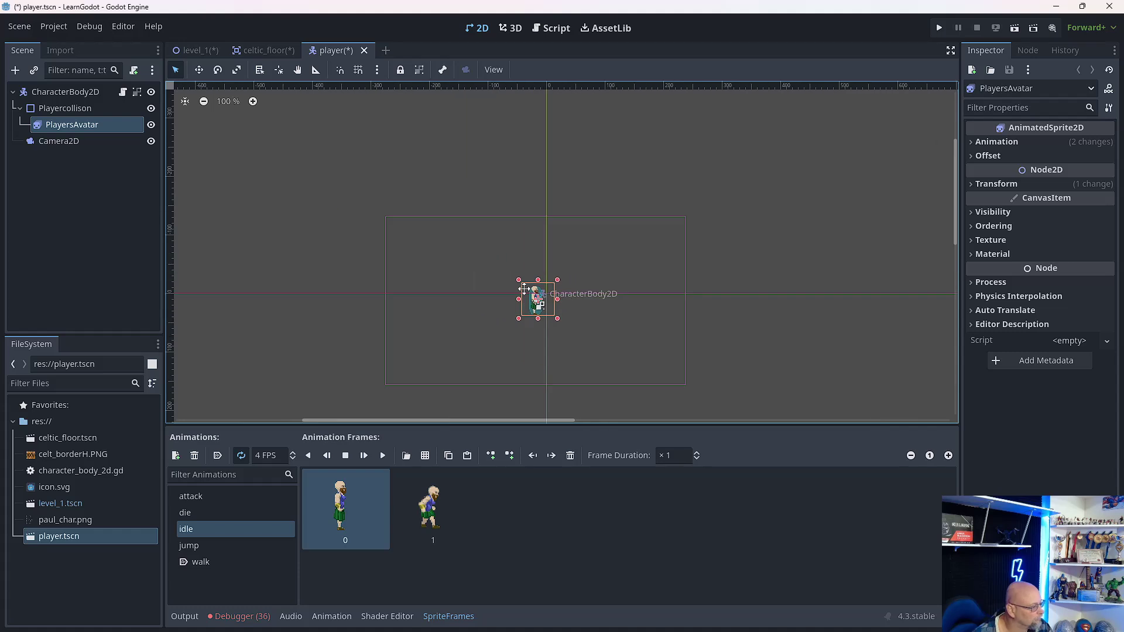
{"action": "scroll", "coordinate": [523, 290], "scroll_direction": "up", "scroll_amount": 5}
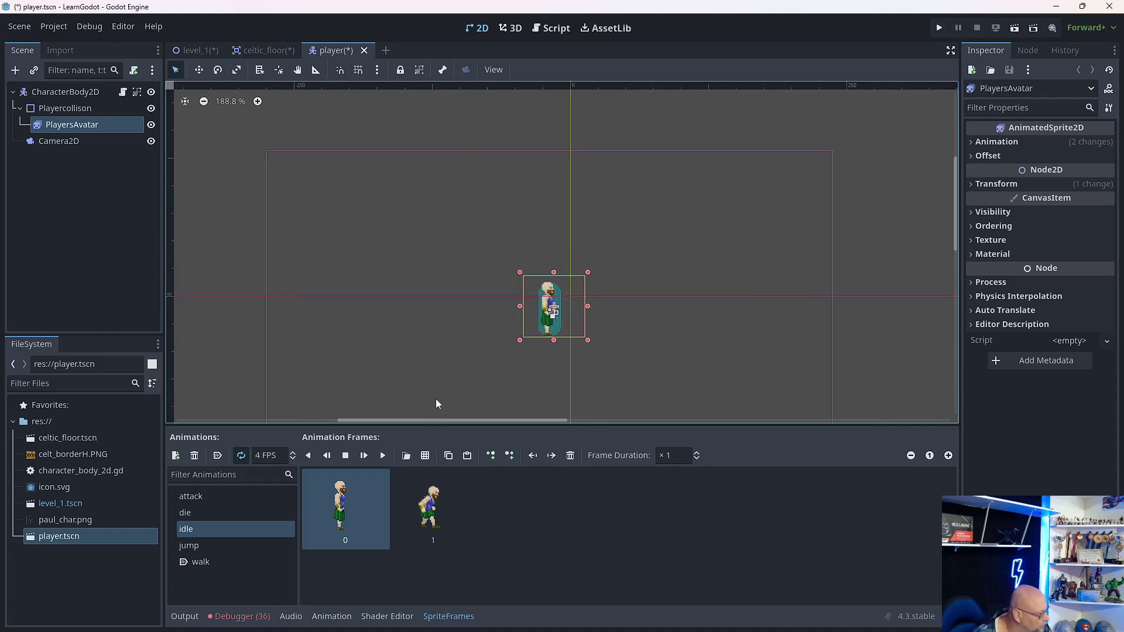
{"action": "left_click", "coordinate": [384, 456]}
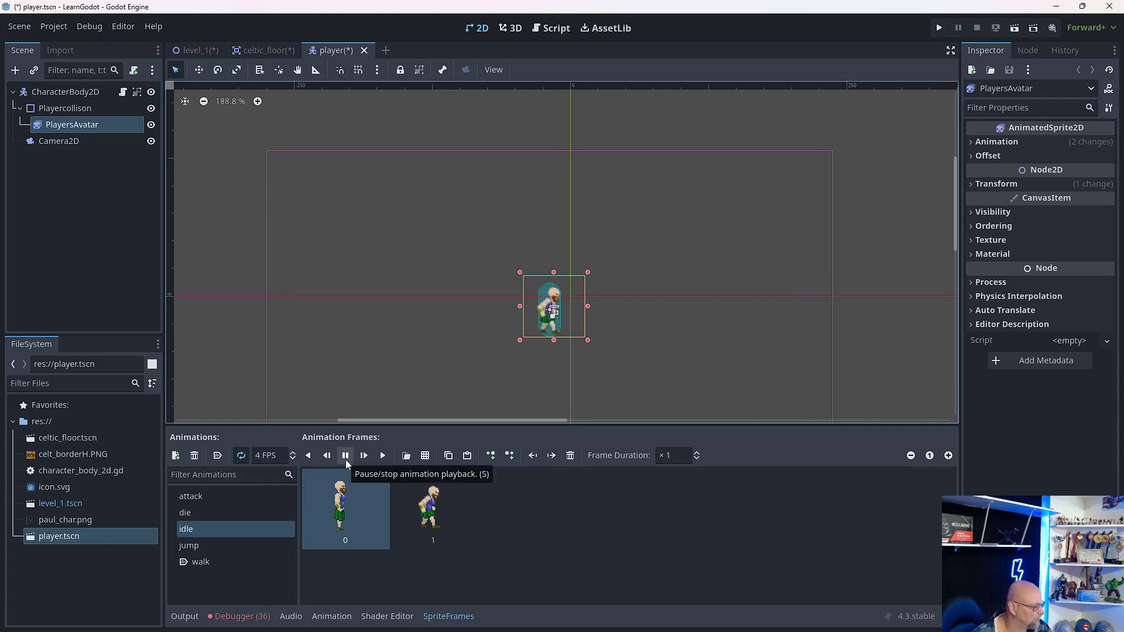
{"action": "left_click", "coordinate": [346, 459]}
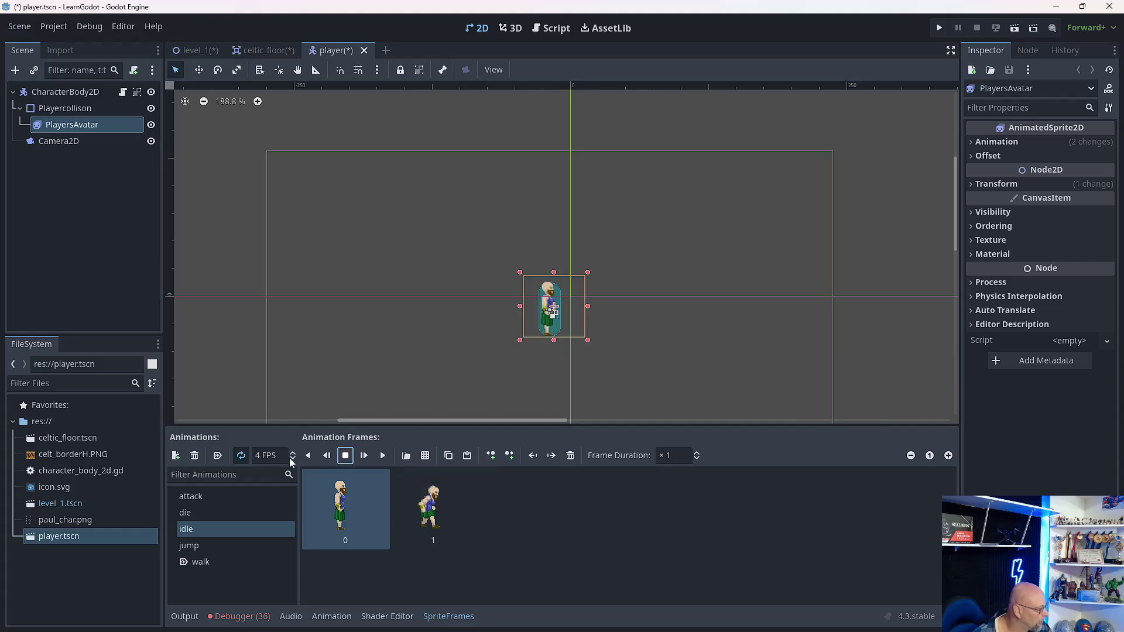
Set the idle animation's speed to 2 FPS and preview it.
{"action": "left_click", "coordinate": [287, 457]}
{"action": "type", "text": "2"}
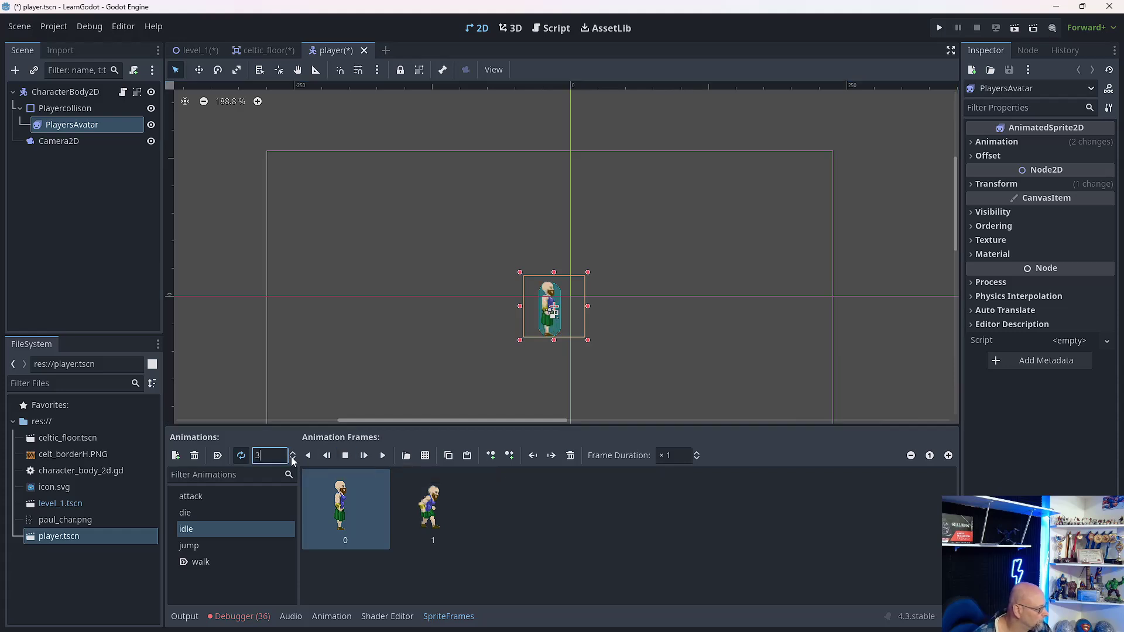
{"action": "left_click", "coordinate": [383, 455]}
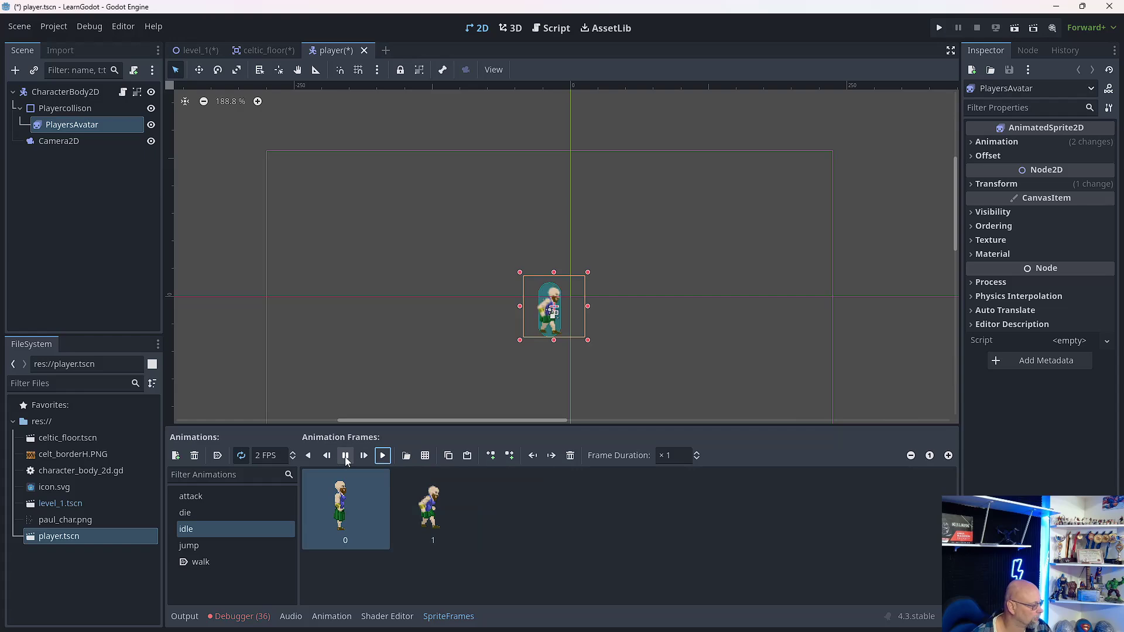
Slow the idle animation to 1 FPS, play it and stop the playback.
{"action": "left_click", "coordinate": [291, 461]}
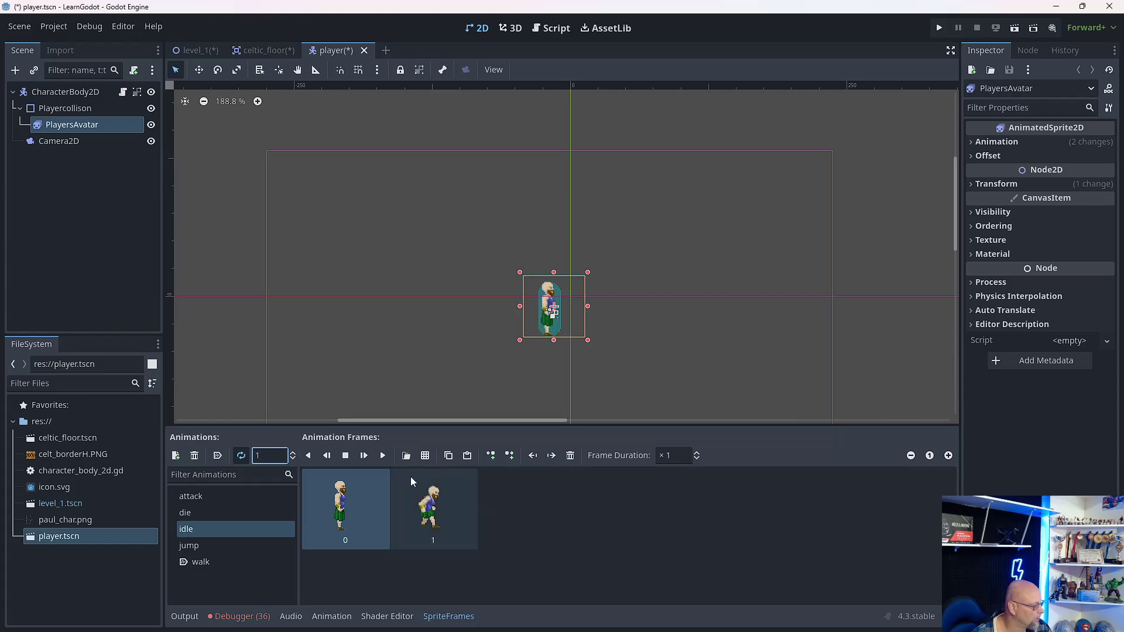
{"action": "left_click", "coordinate": [383, 456]}
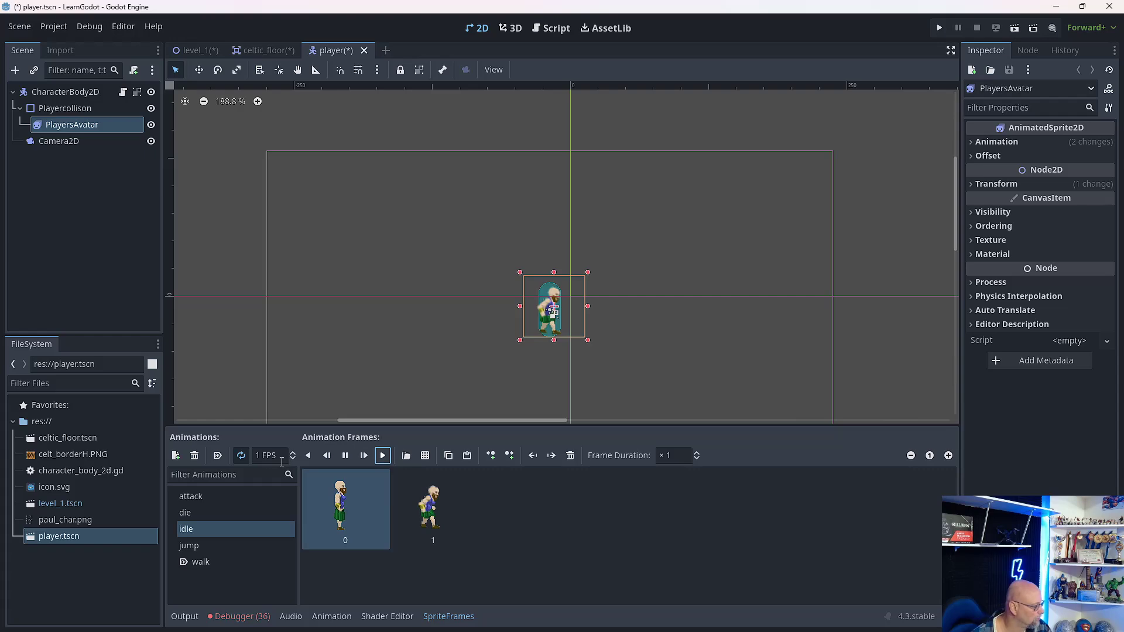
{"action": "left_click", "coordinate": [347, 459]}
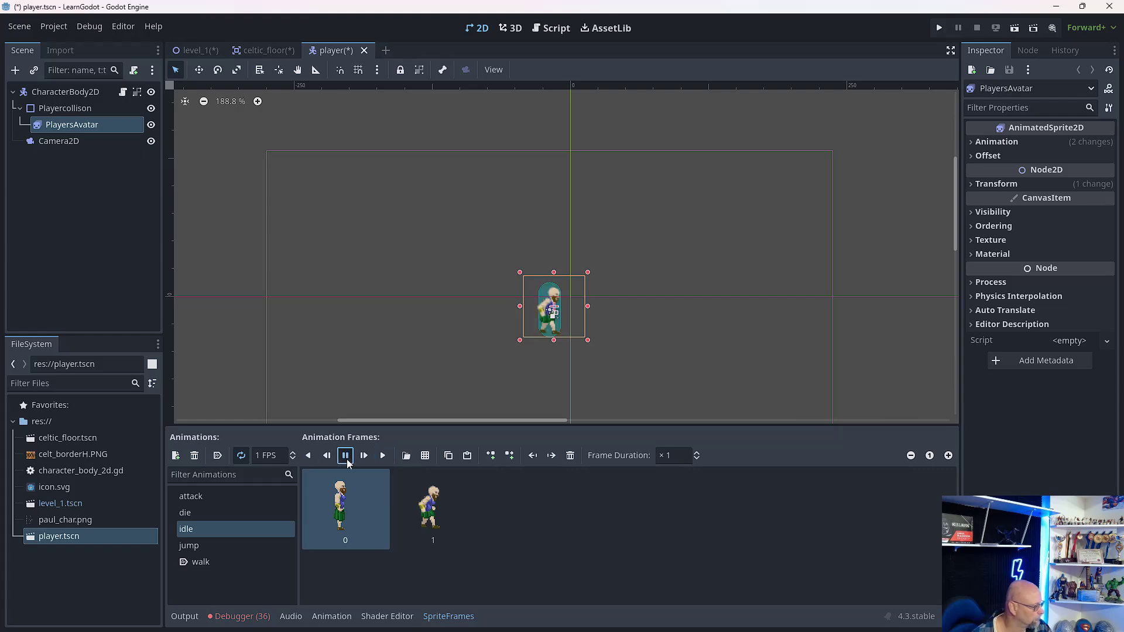